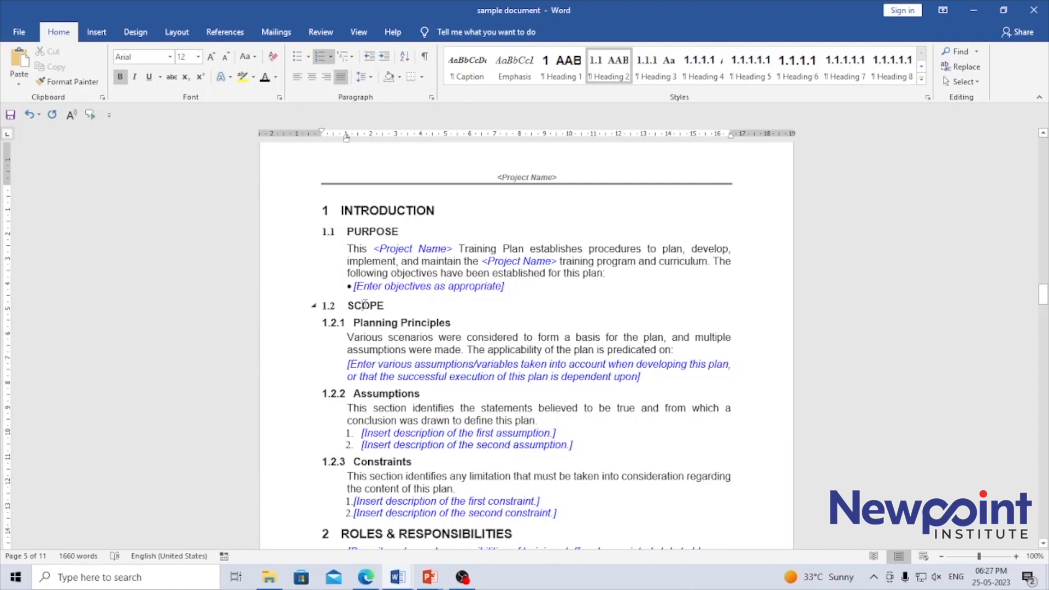
- Examine the document's numbered headings and the text beneath them, from Introduction through Training Schedule
left_click(371, 459)
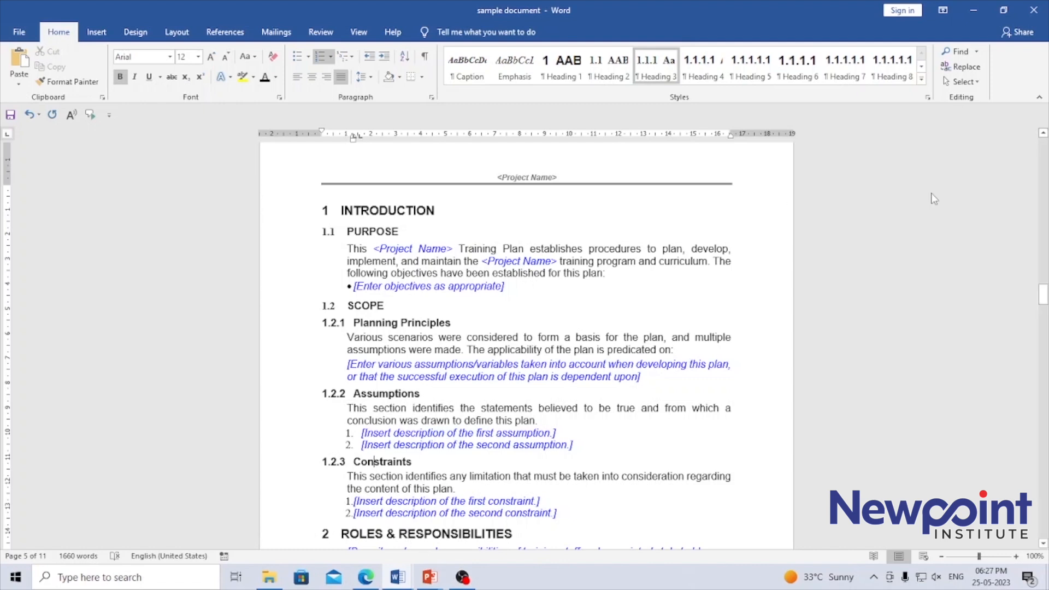
left_click(383, 208)
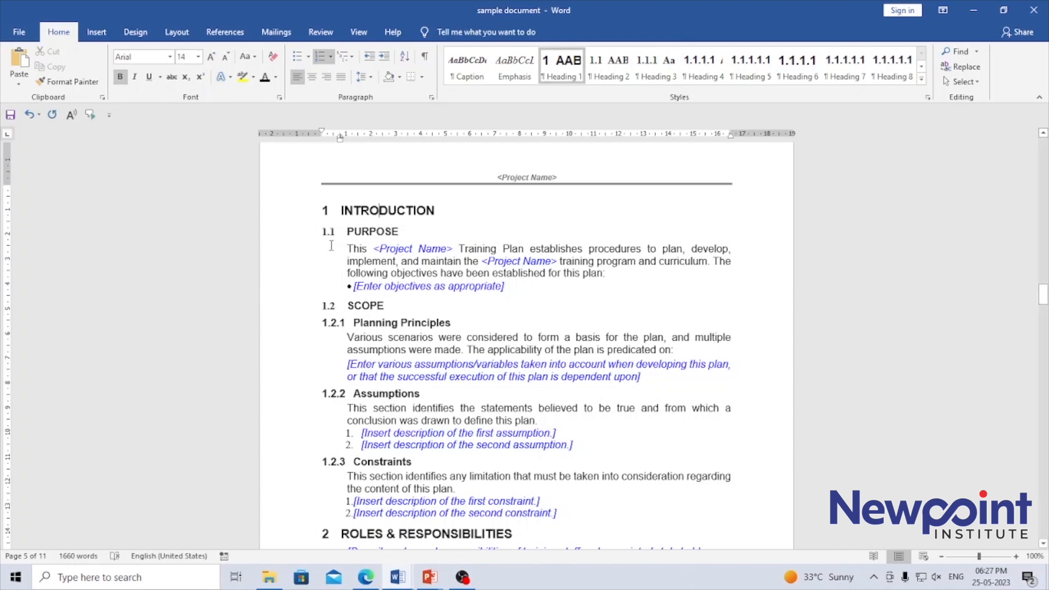
left_click_drag(346, 231, 574, 522)
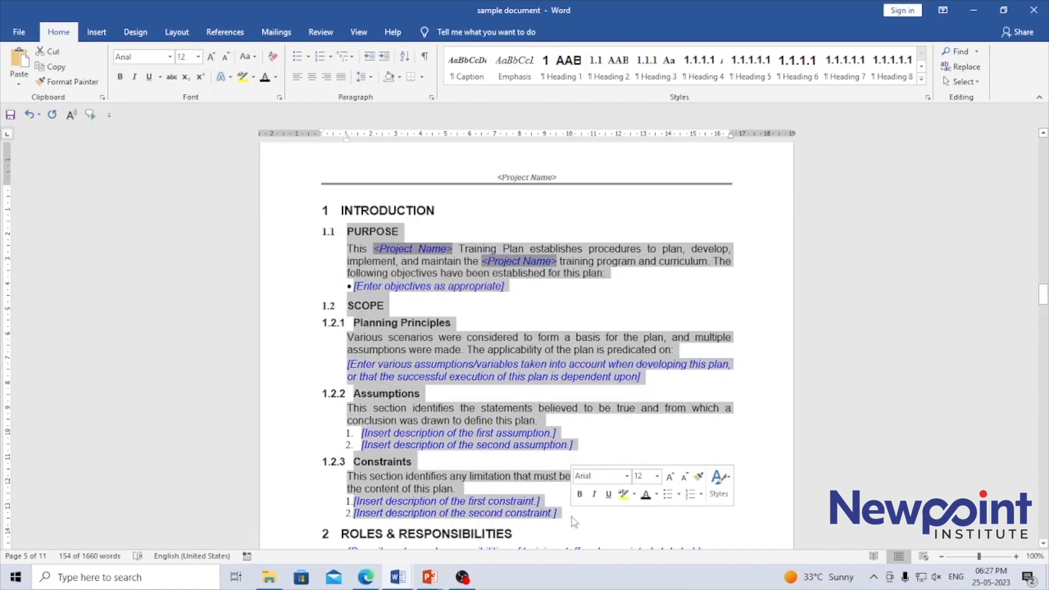
left_click(368, 217)
scroll(494, 316, "down", 1)
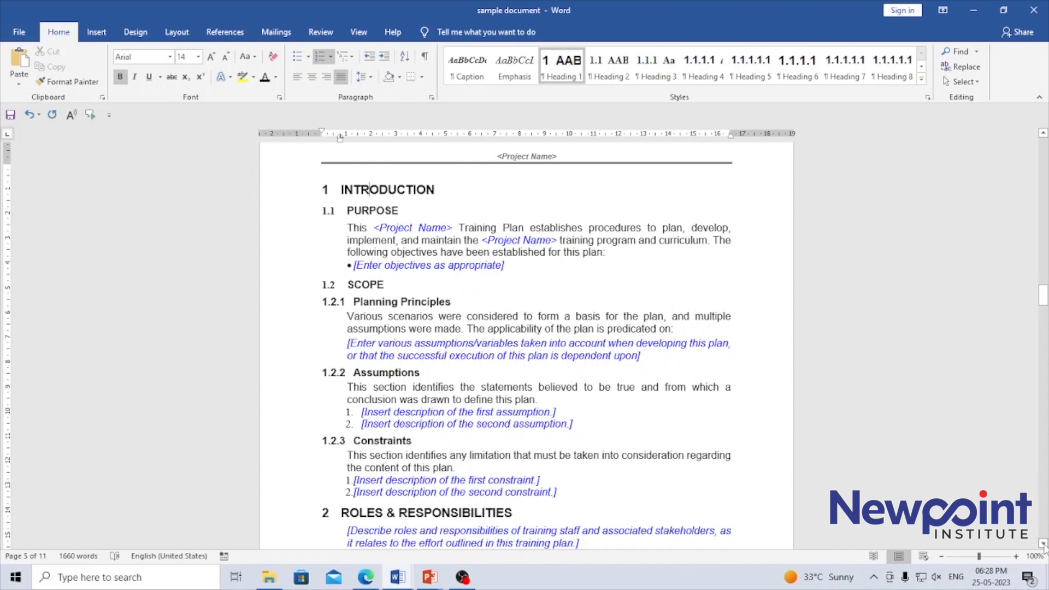
scroll(1044, 545, "down", 6)
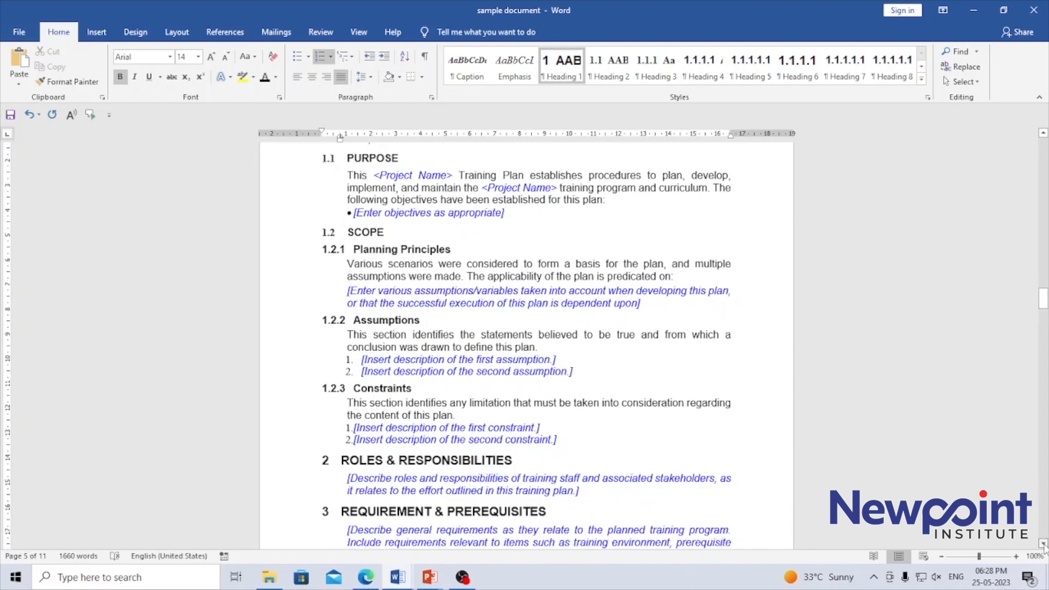
scroll(1044, 544, "down", 2)
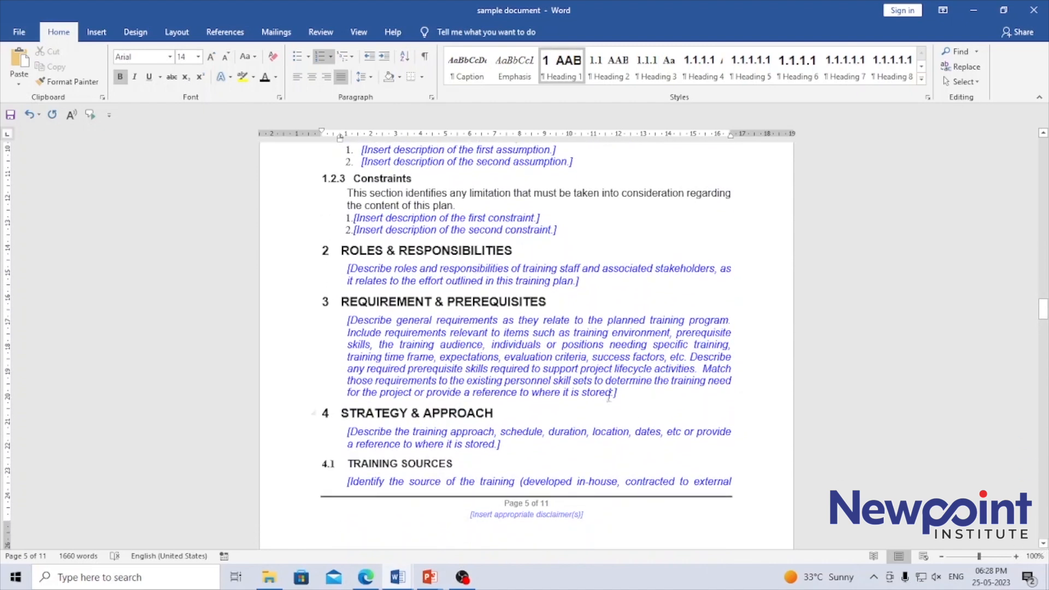
left_click(480, 301)
left_click_drag(1043, 309, 1044, 340)
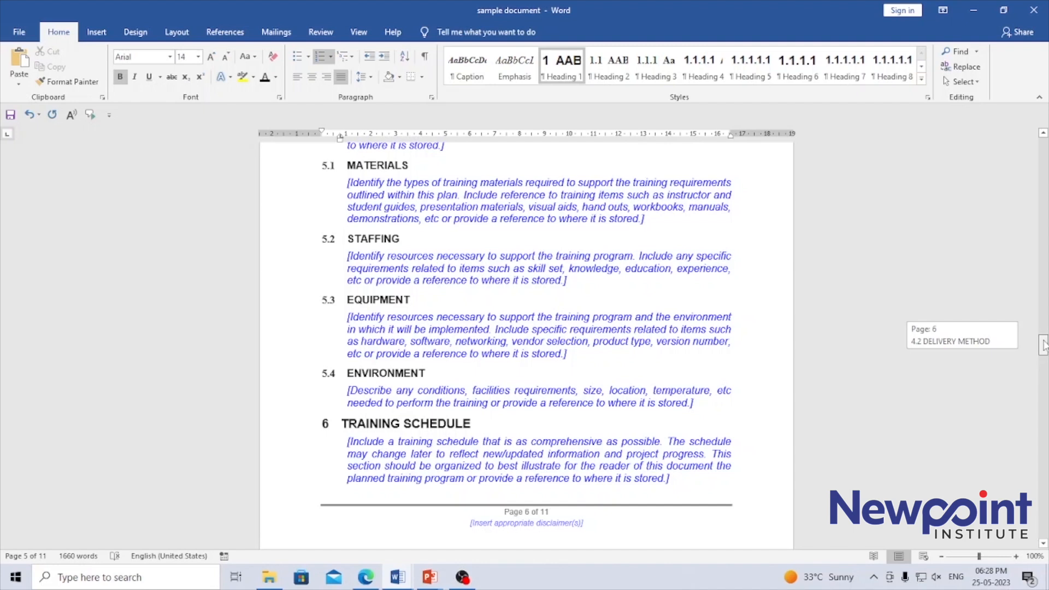
mouse_move(1044, 344)
left_mouse_down()
mouse_move(1042, 479)
mouse_move(1044, 290)
left_mouse_up()
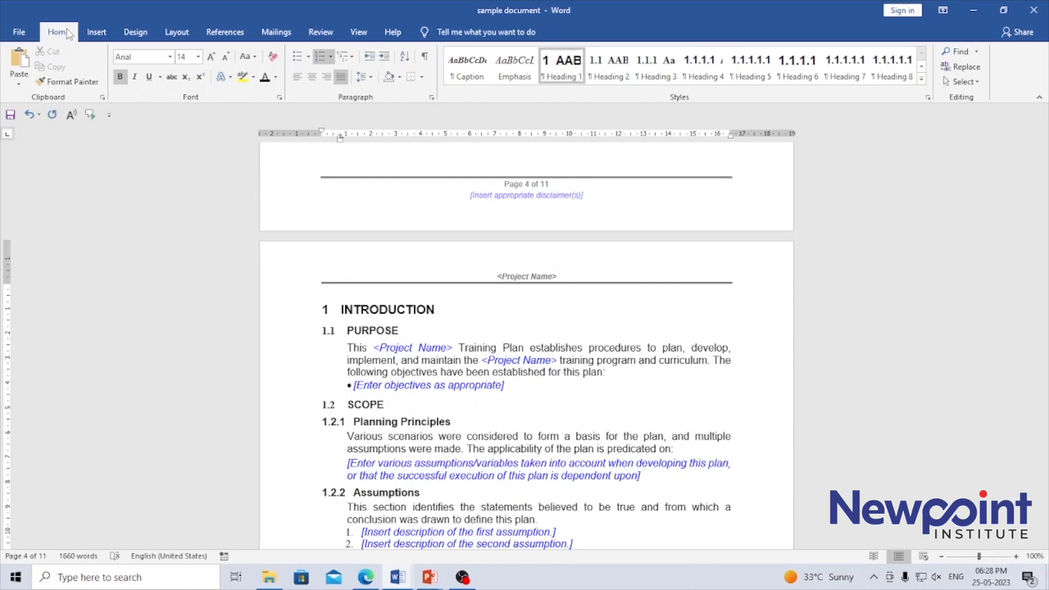
- Check which heading styles are applied to the Introduction, Purpose, Scope and Planning Principles headings and to the Purpose body text
left_click(435, 310)
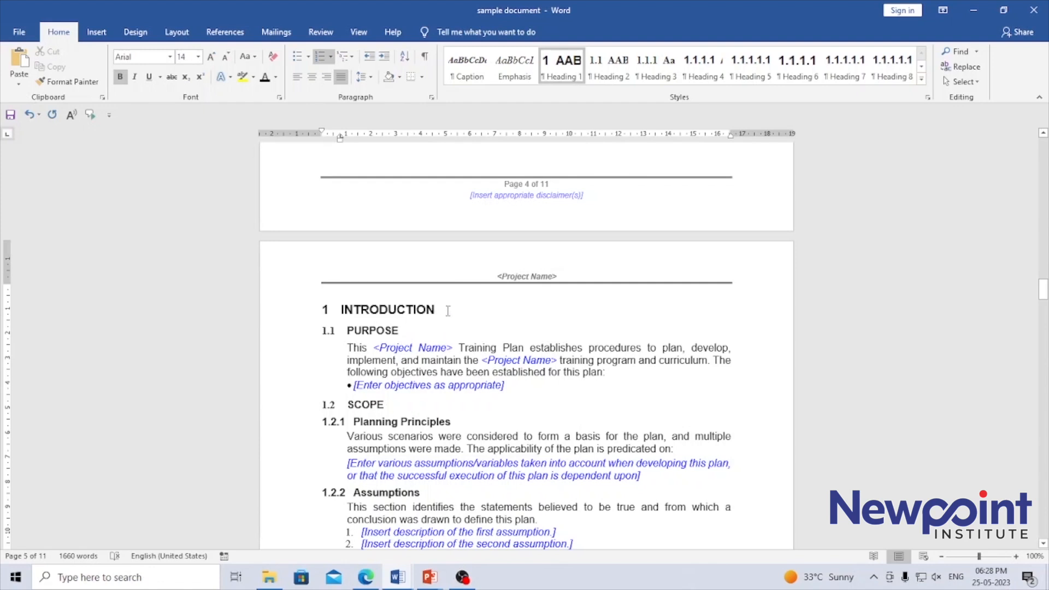
double_click(397, 310)
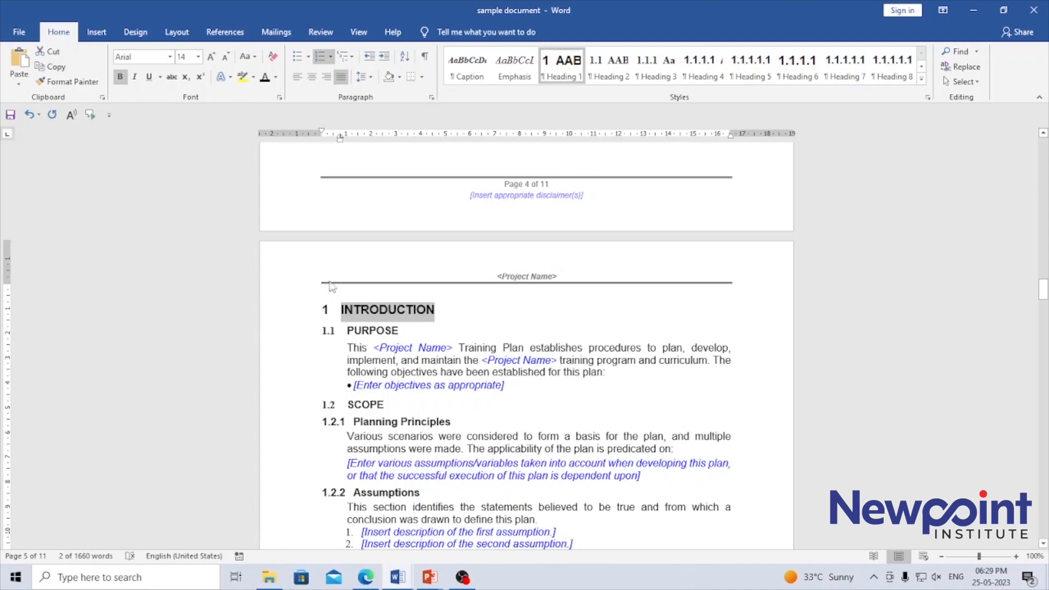
left_click(497, 314)
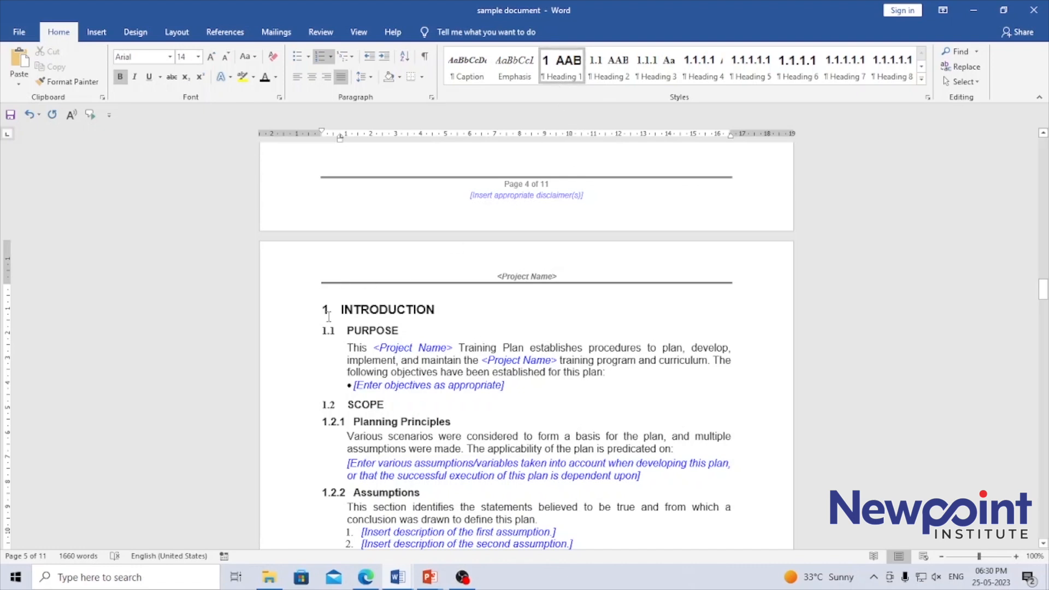
left_click(372, 330)
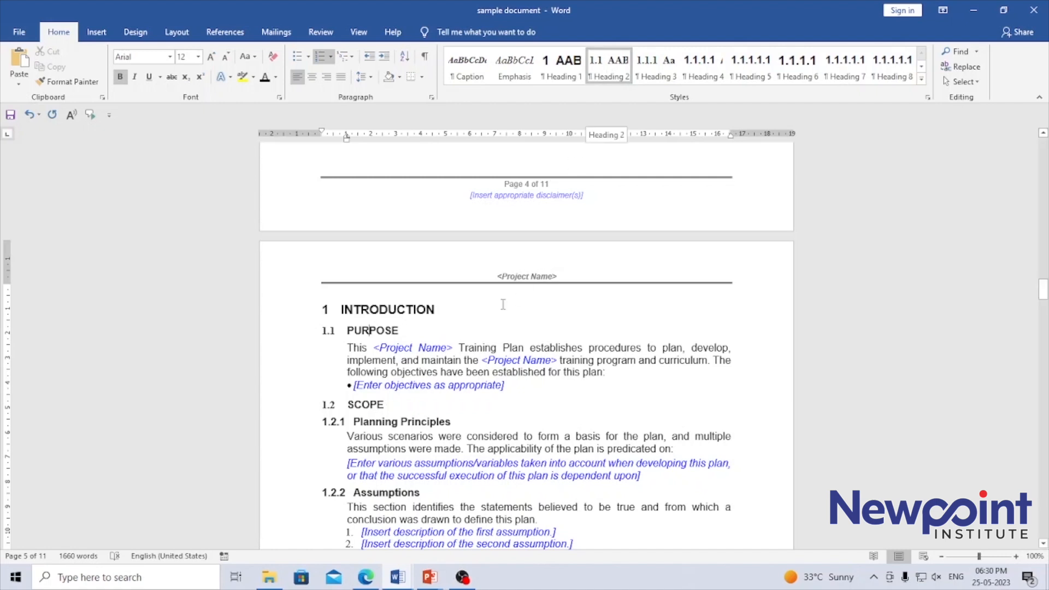
left_click(362, 354)
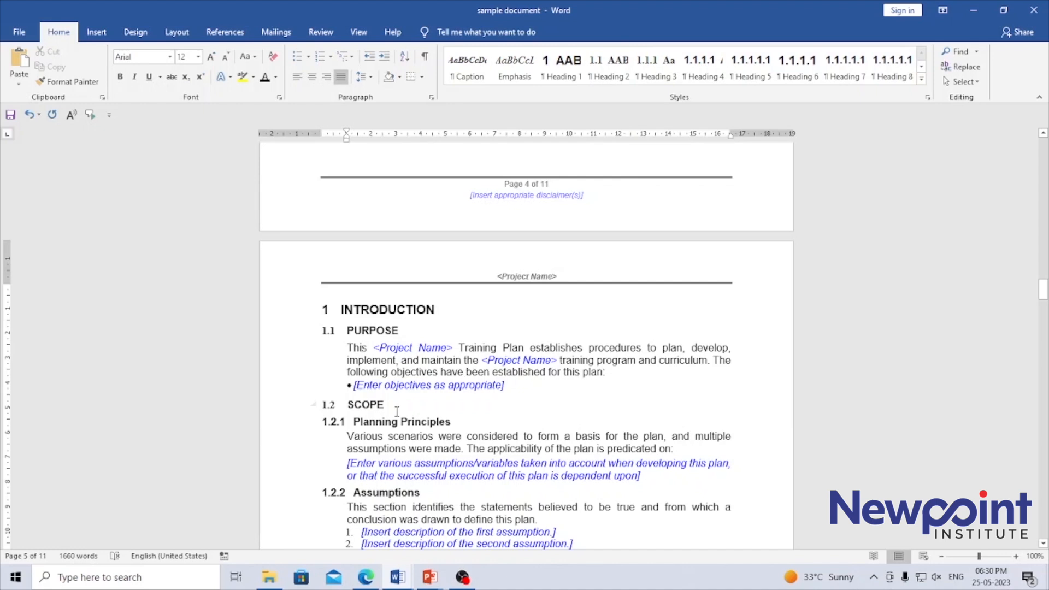
left_click(364, 404)
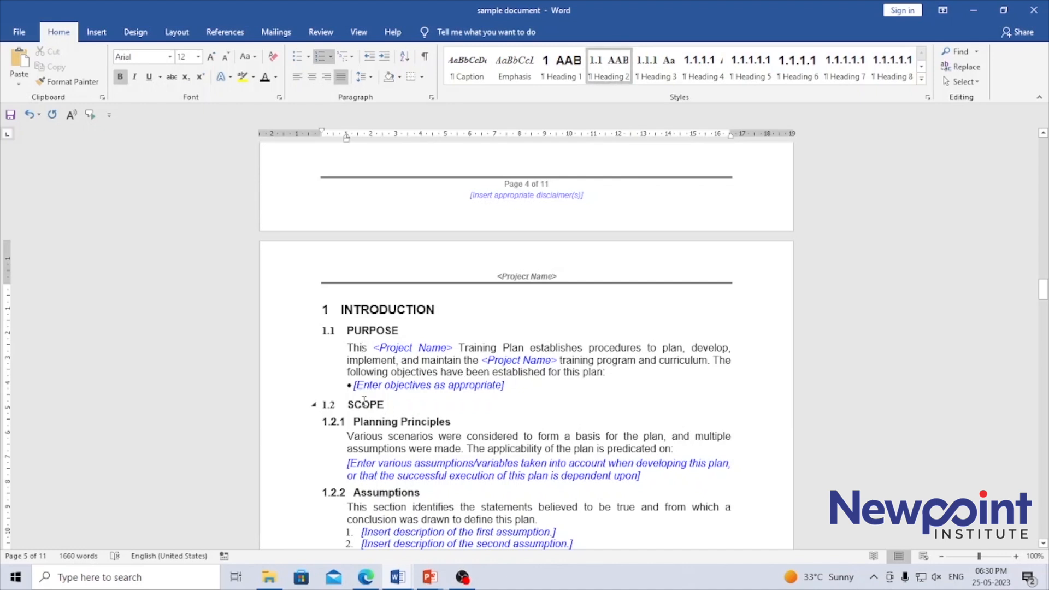
left_click(382, 422)
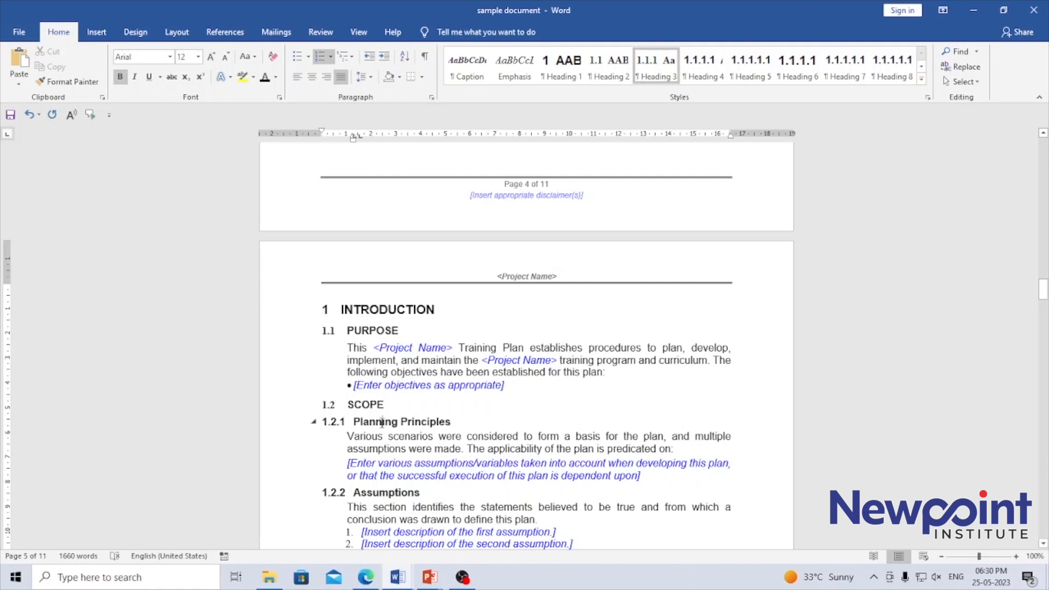
left_click(378, 309)
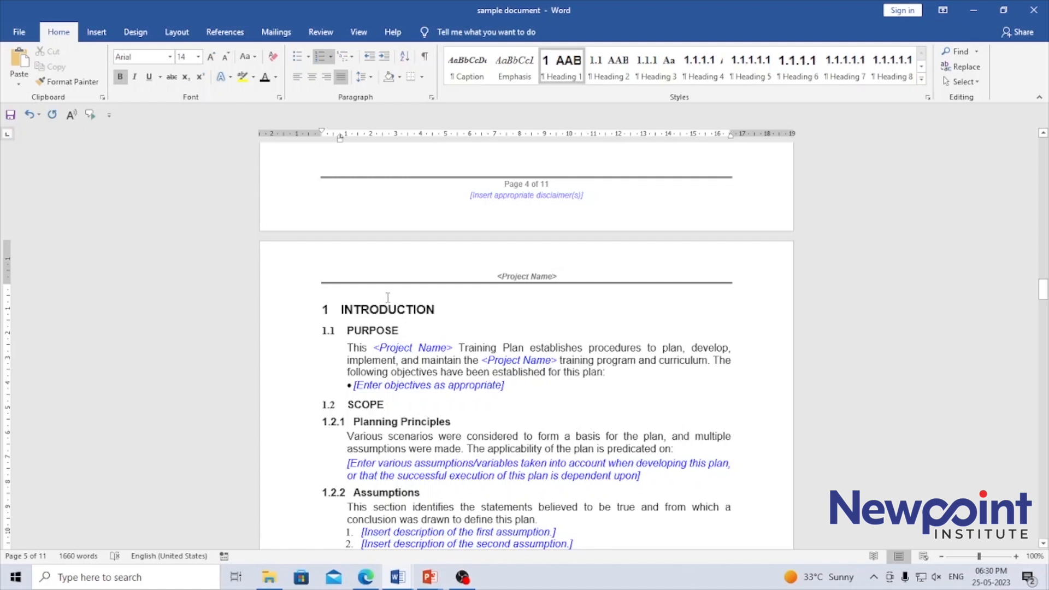
left_click(375, 329)
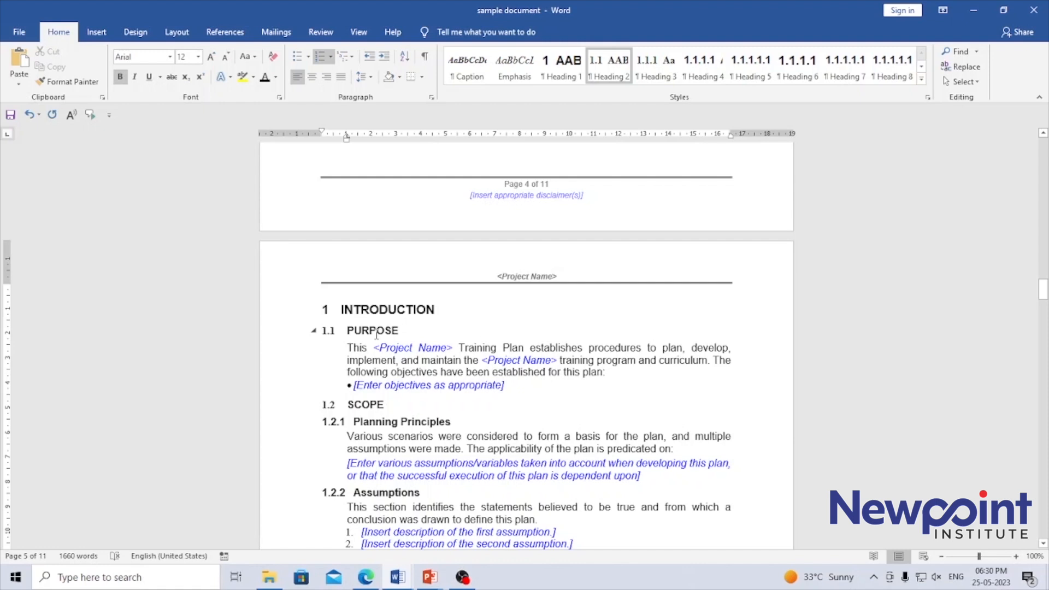
left_click(327, 308)
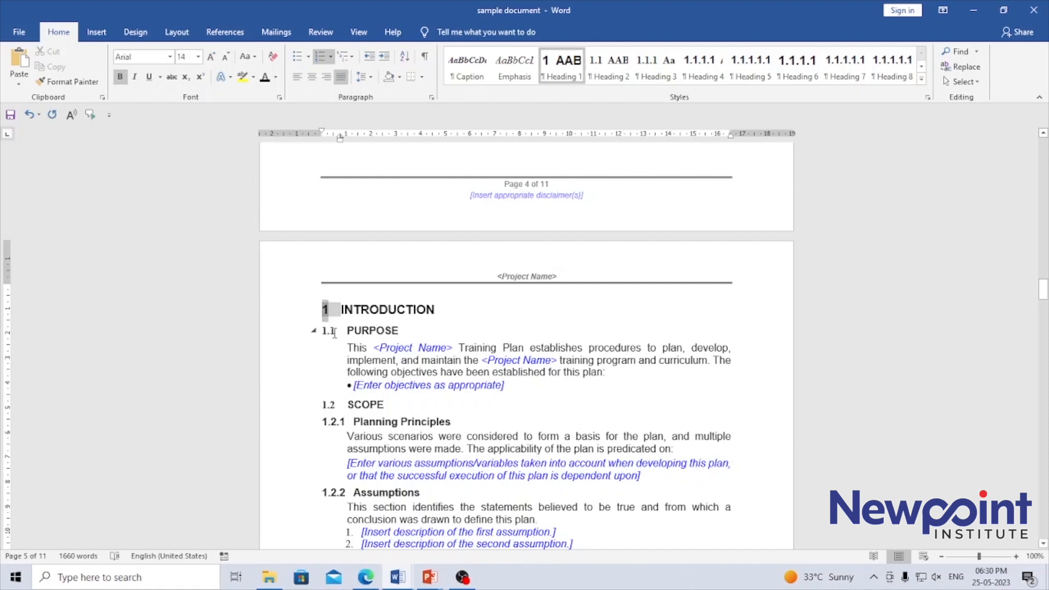
left_click(368, 405)
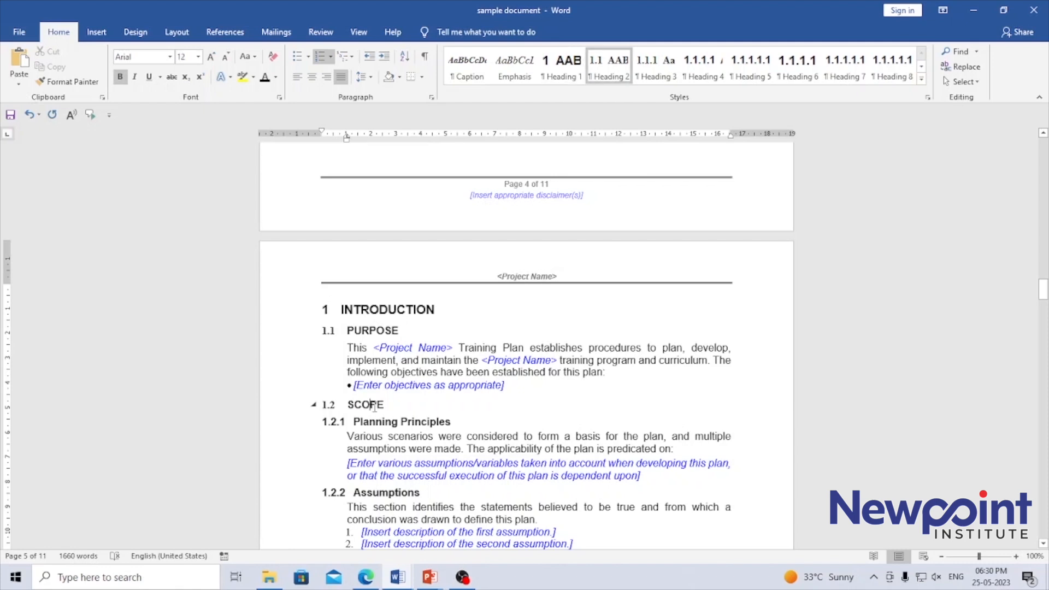
left_click(378, 422)
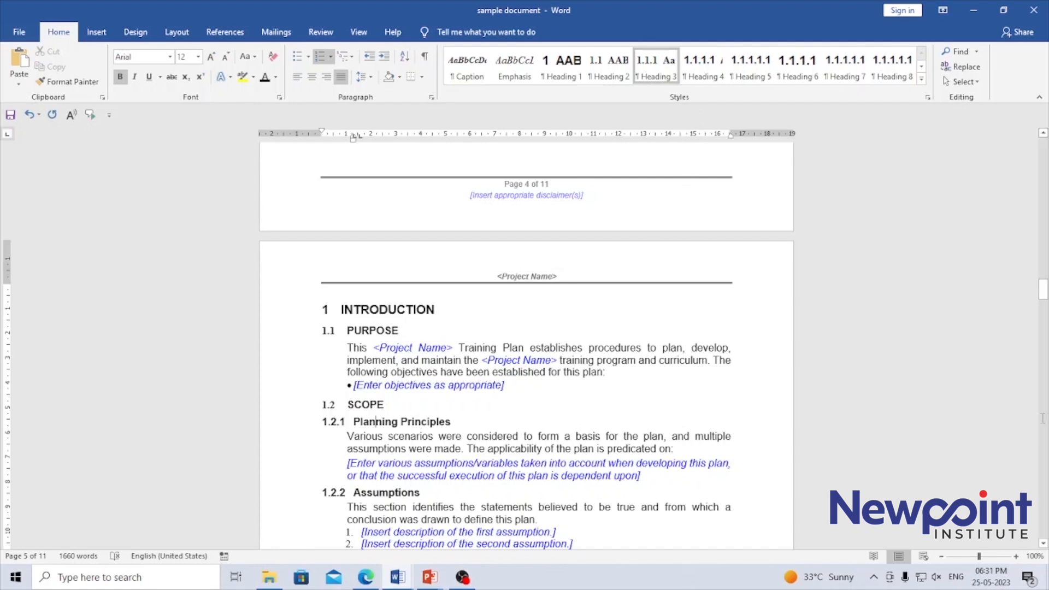
- Check the heading styles of Constraints, Roles & Responsibilities and Requirement & Prerequisites, and view the full set of available styles
left_click(1043, 544)
left_click(1043, 544)
left_click(1043, 544)
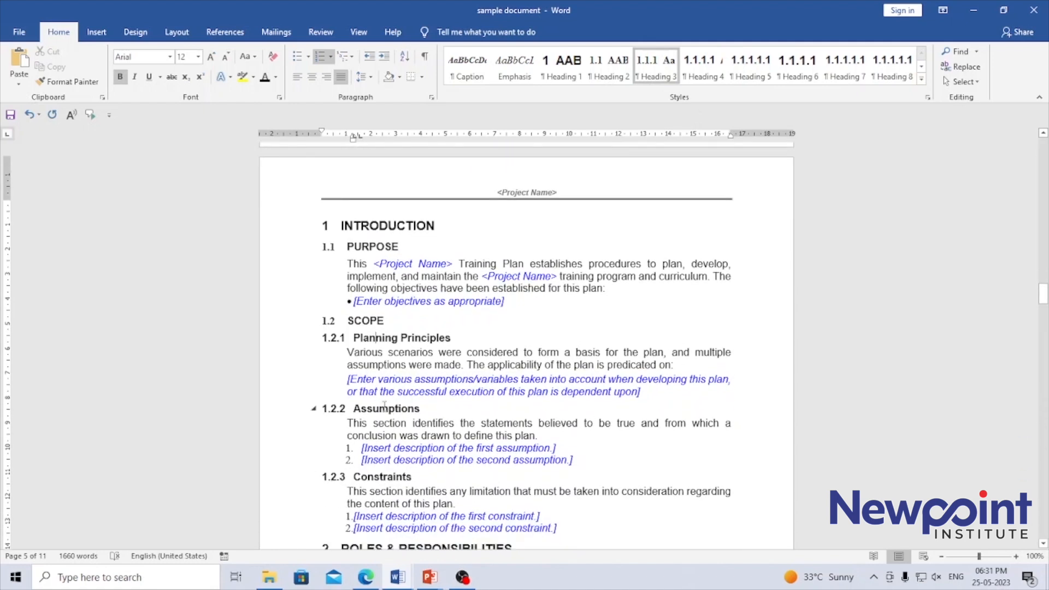
left_click(391, 477)
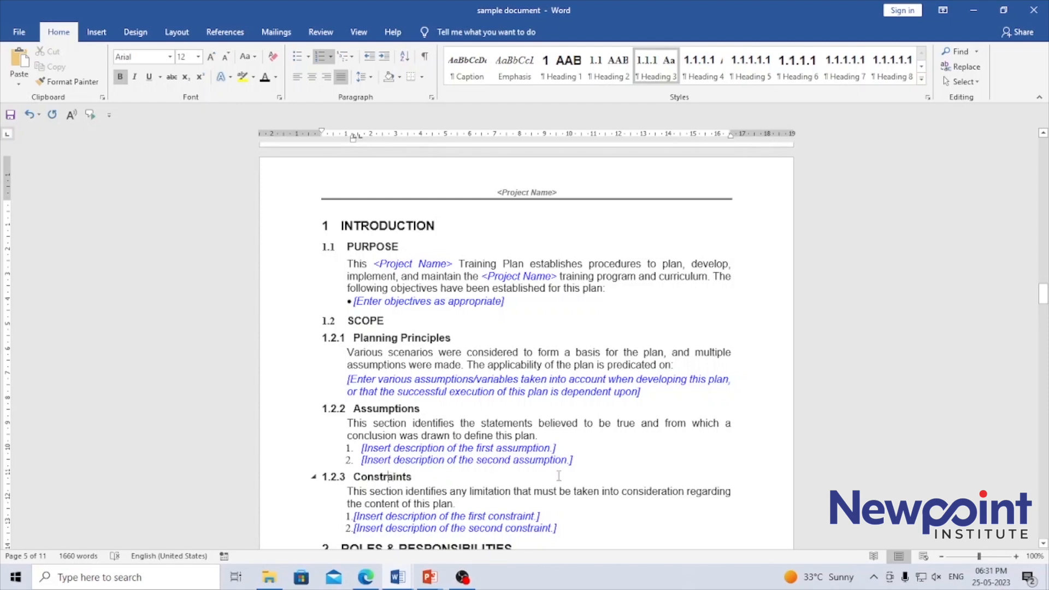
left_click(1043, 544)
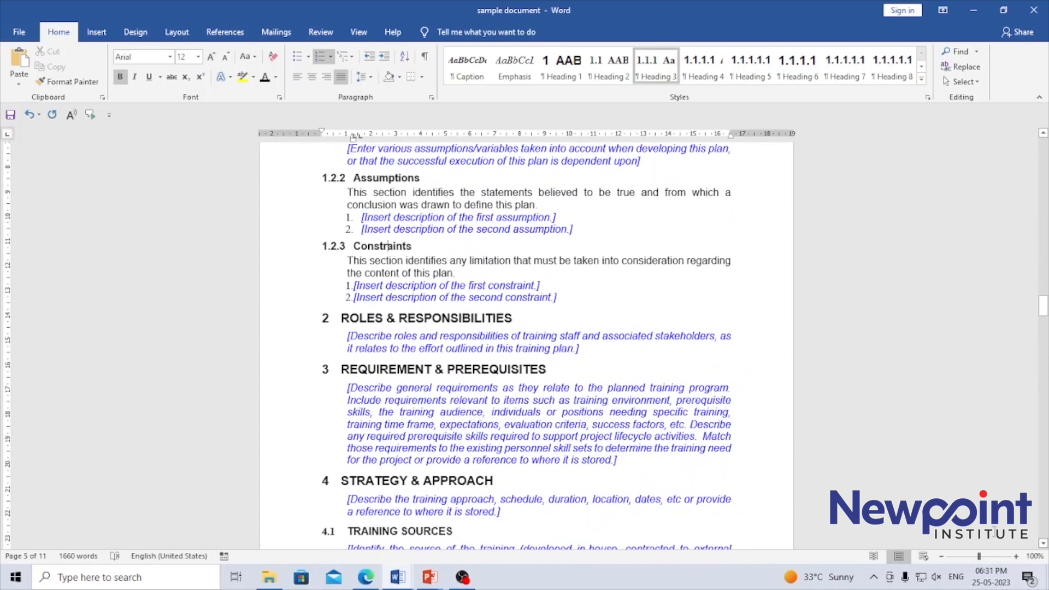
left_click(361, 317)
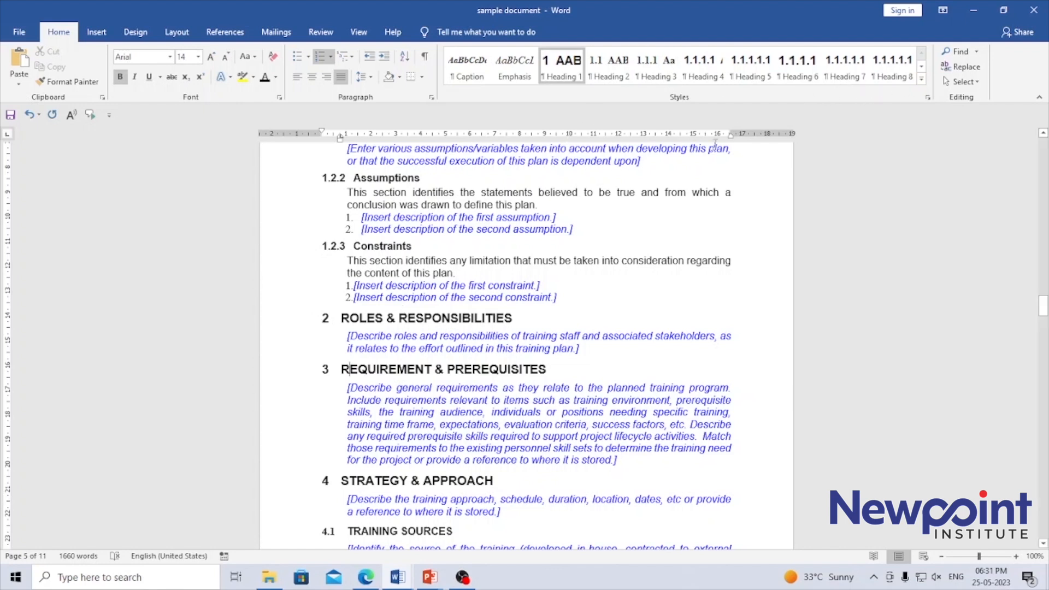
left_click(922, 81)
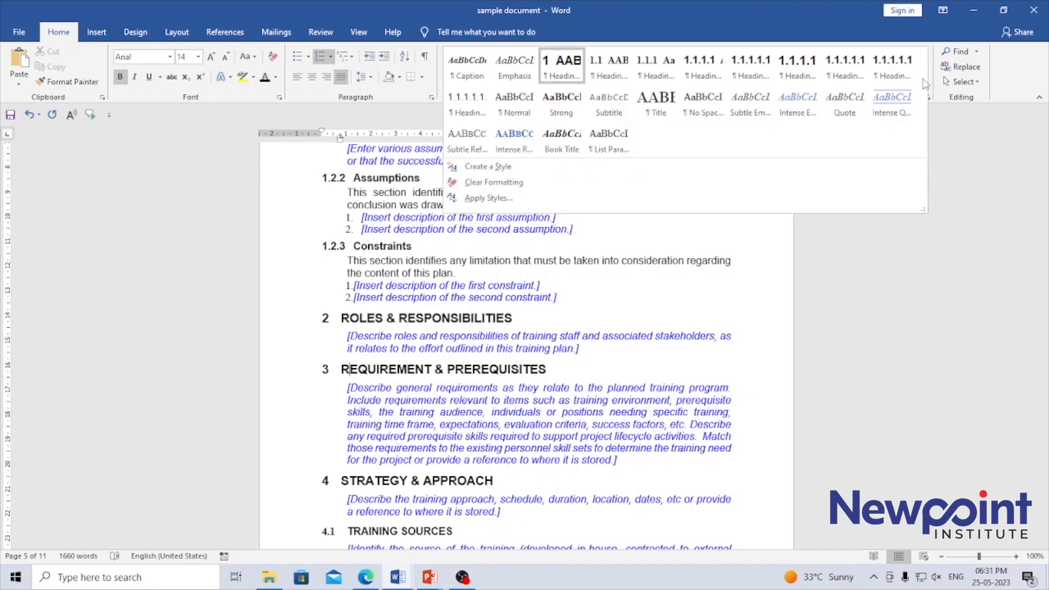
left_click(718, 3)
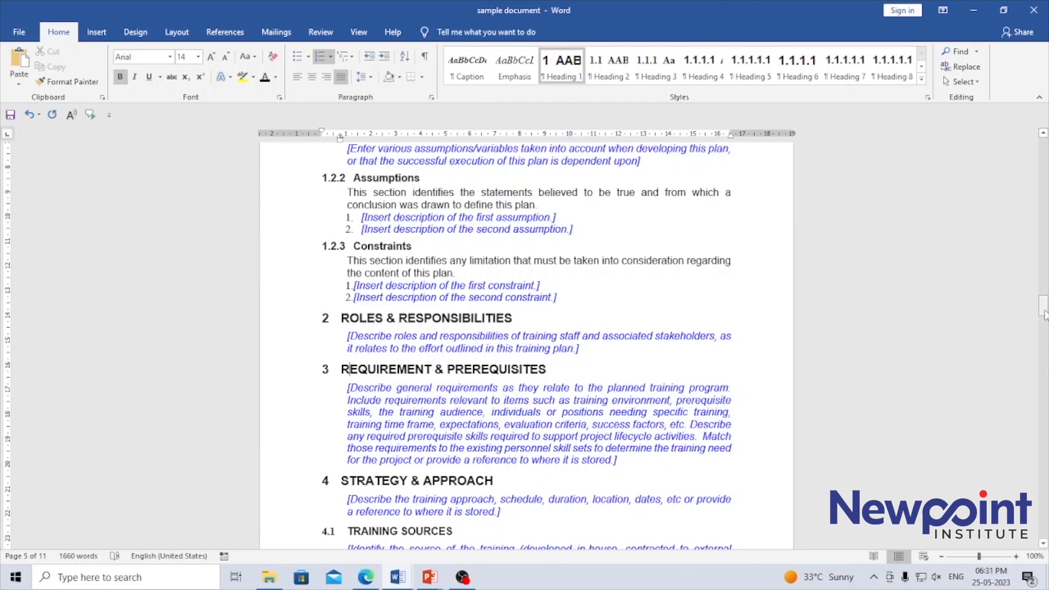
- Insert an Automatic Table 2 table of contents at the start of the blank page before the Introduction section
left_click_drag(1044, 306, 1035, 284)
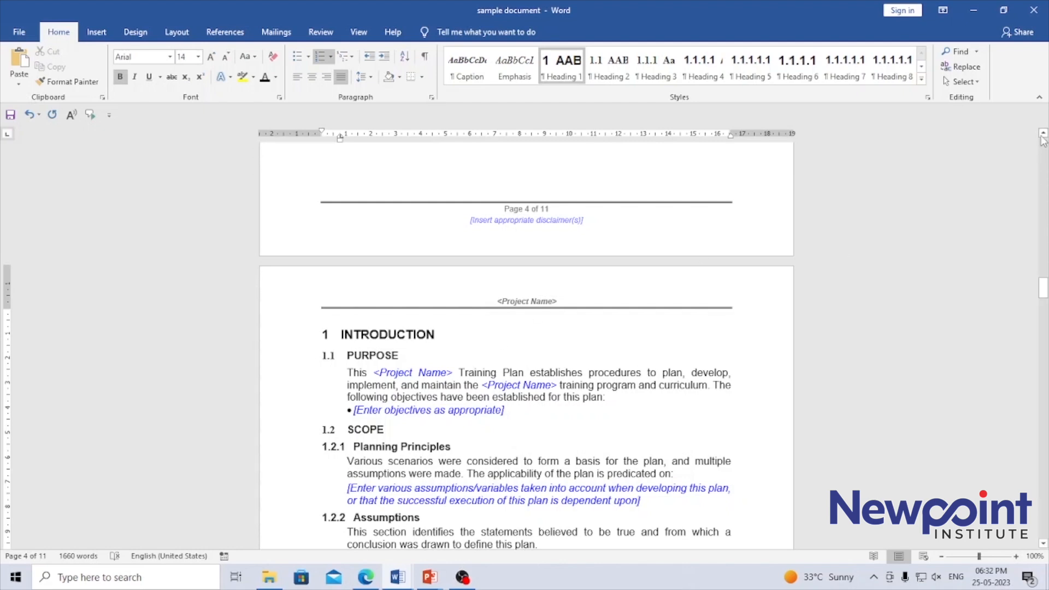
left_click(1042, 134)
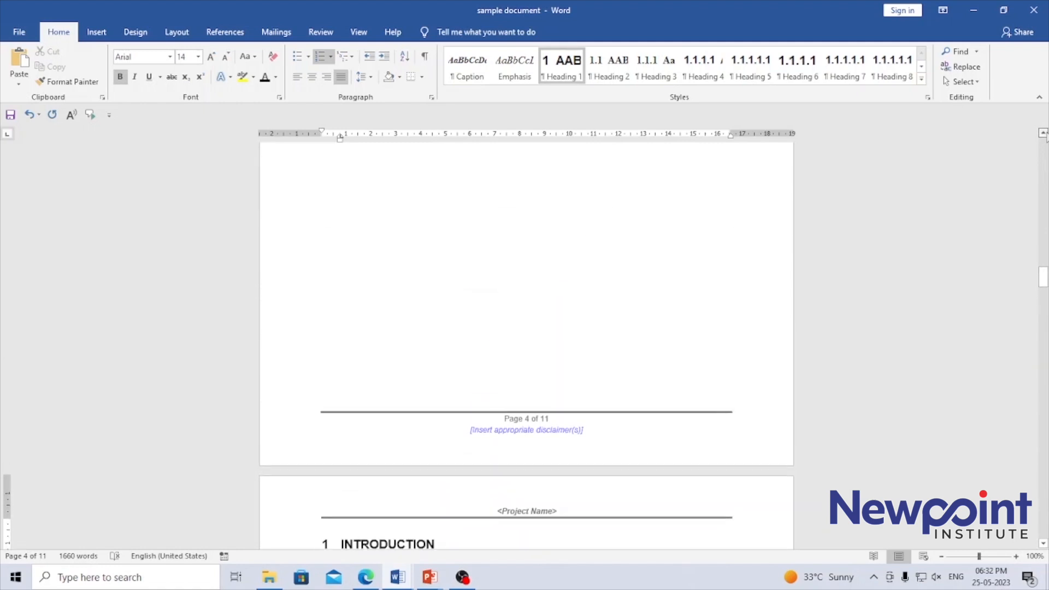
left_click(1044, 133)
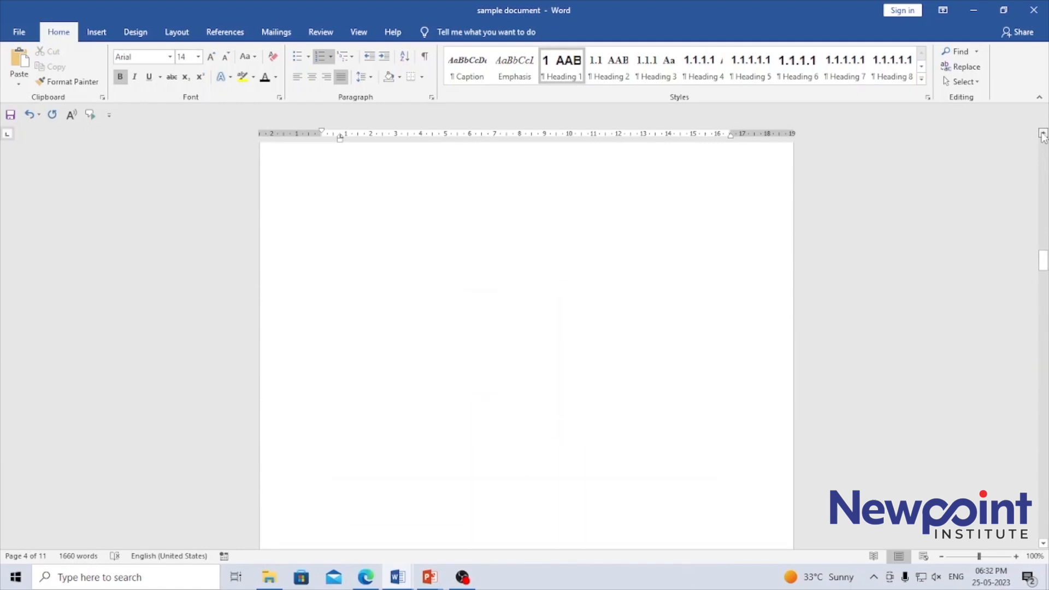
left_click(1043, 134)
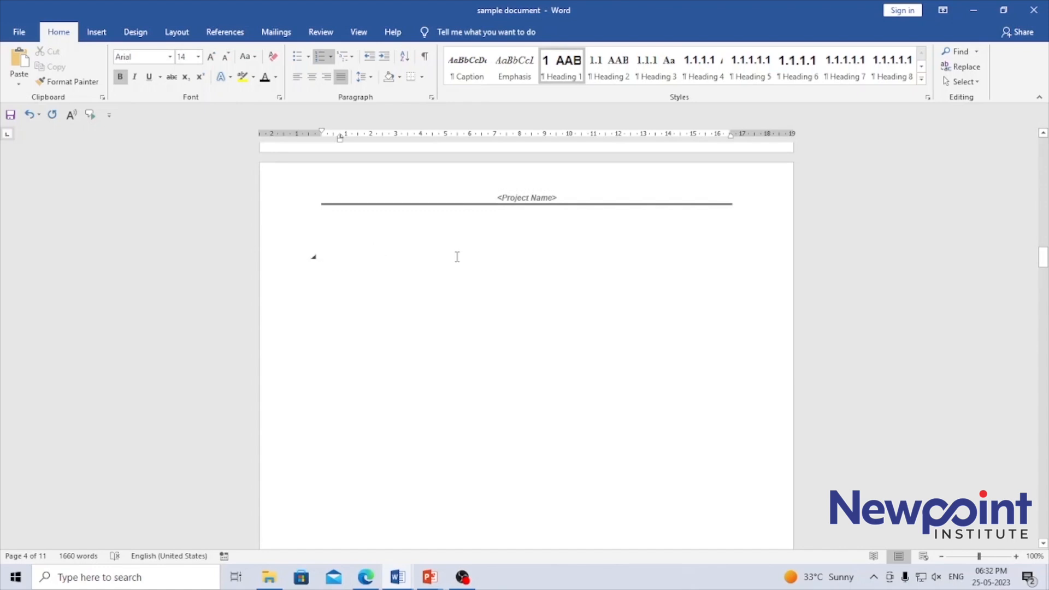
left_click(441, 241)
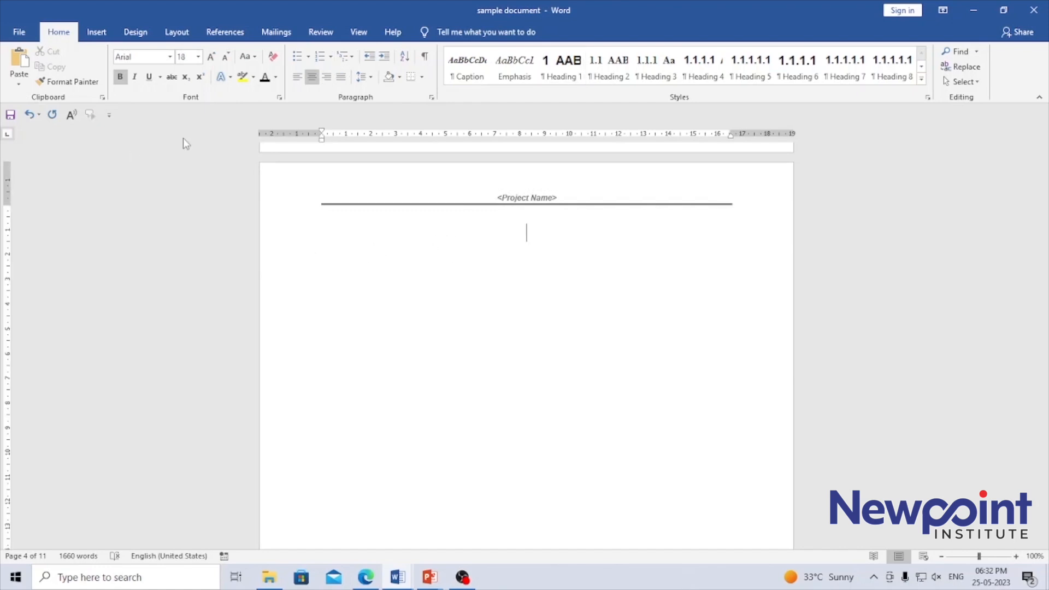
left_click(224, 32)
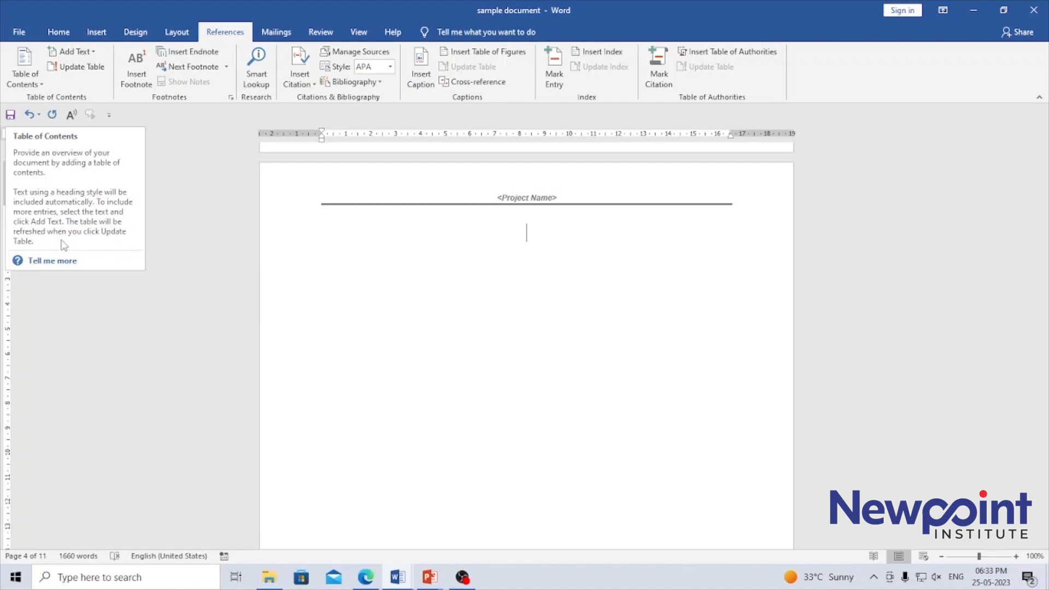
left_click(26, 64)
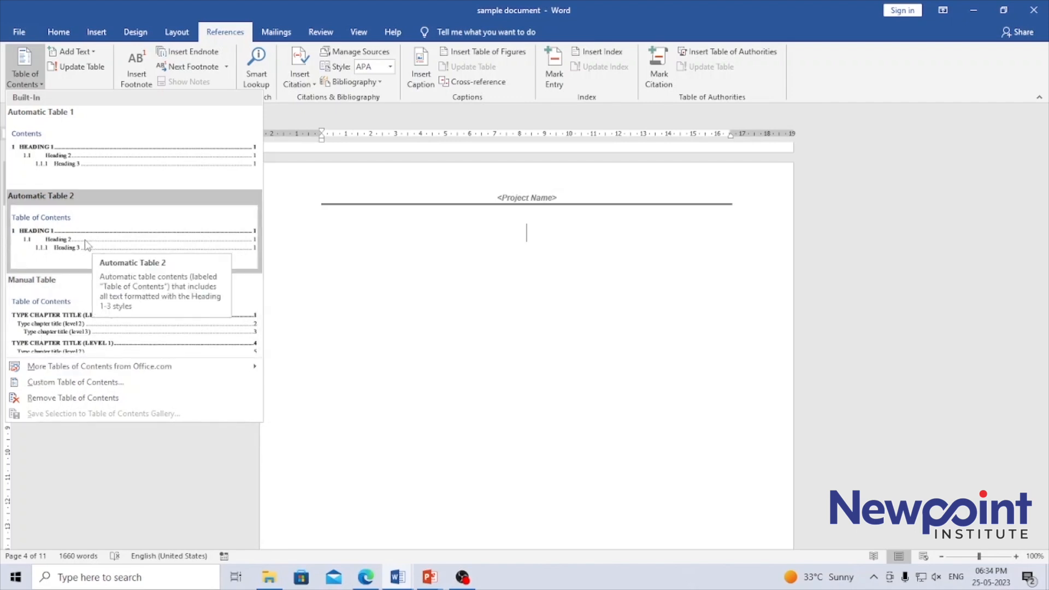
left_click(148, 250)
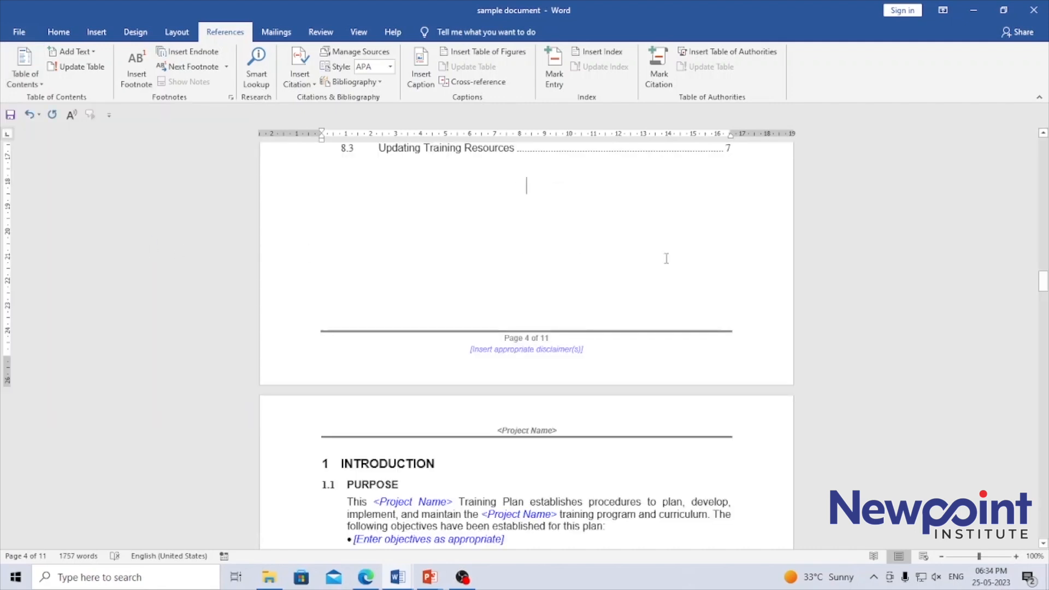
left_click_drag(1042, 285, 1040, 266)
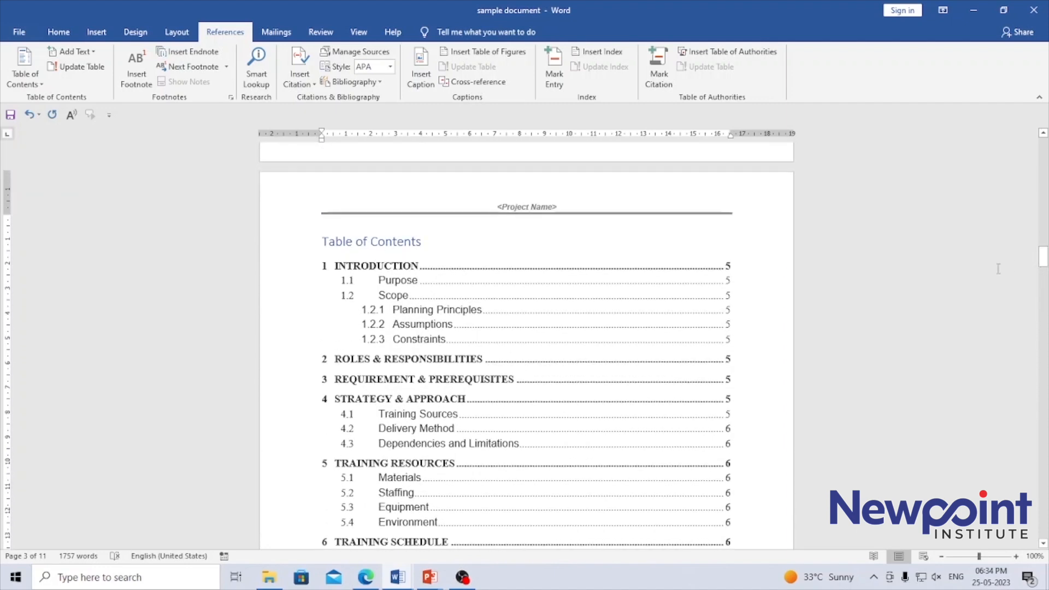
left_click(411, 367)
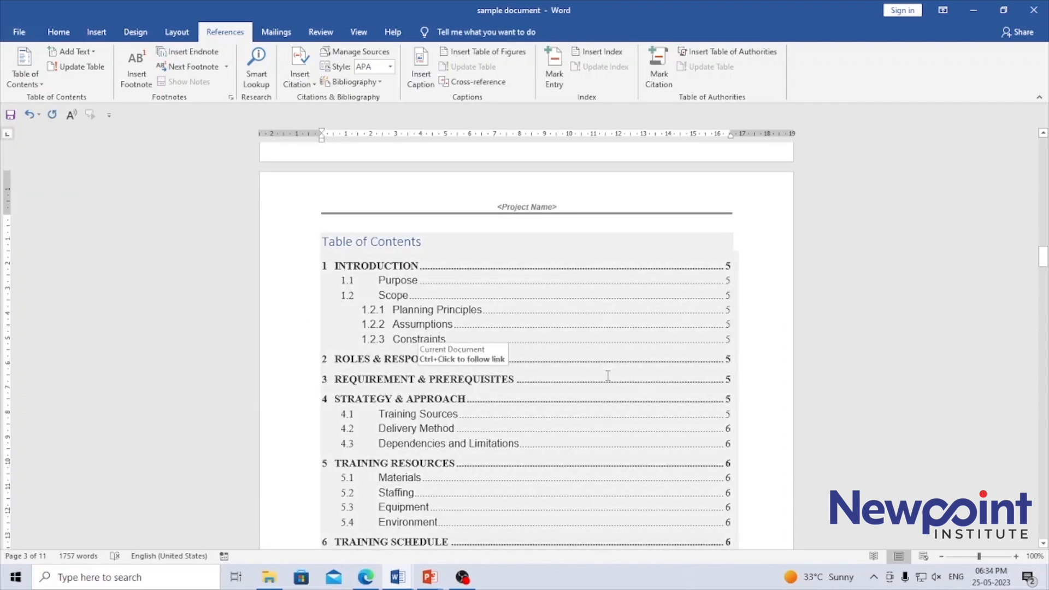
left_click(599, 436)
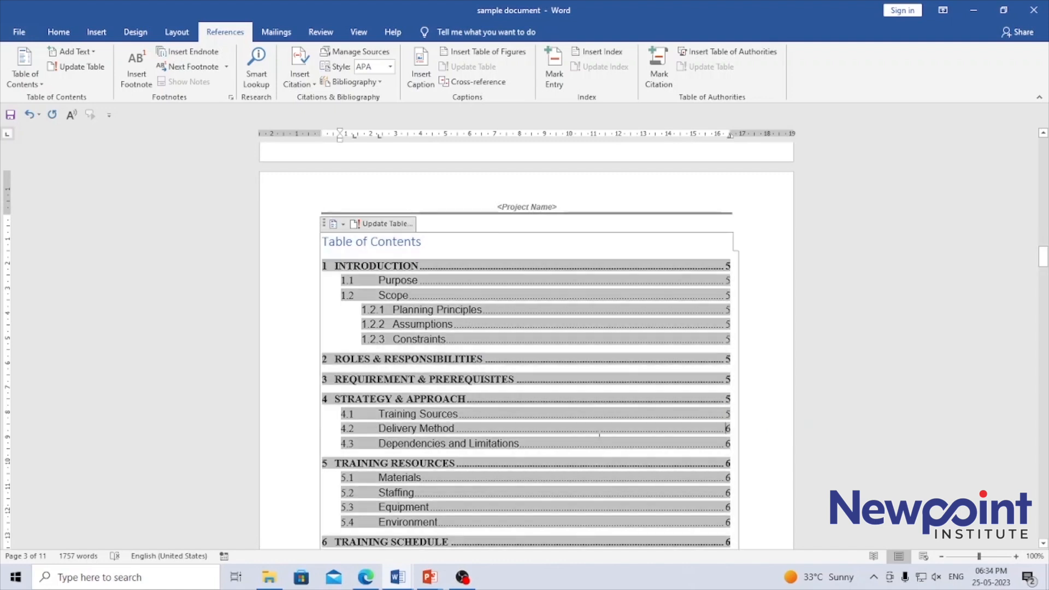
- Examine the first entries of the inserted table of contents, including the third-level headings under Scope and the page numbers
left_click(588, 194)
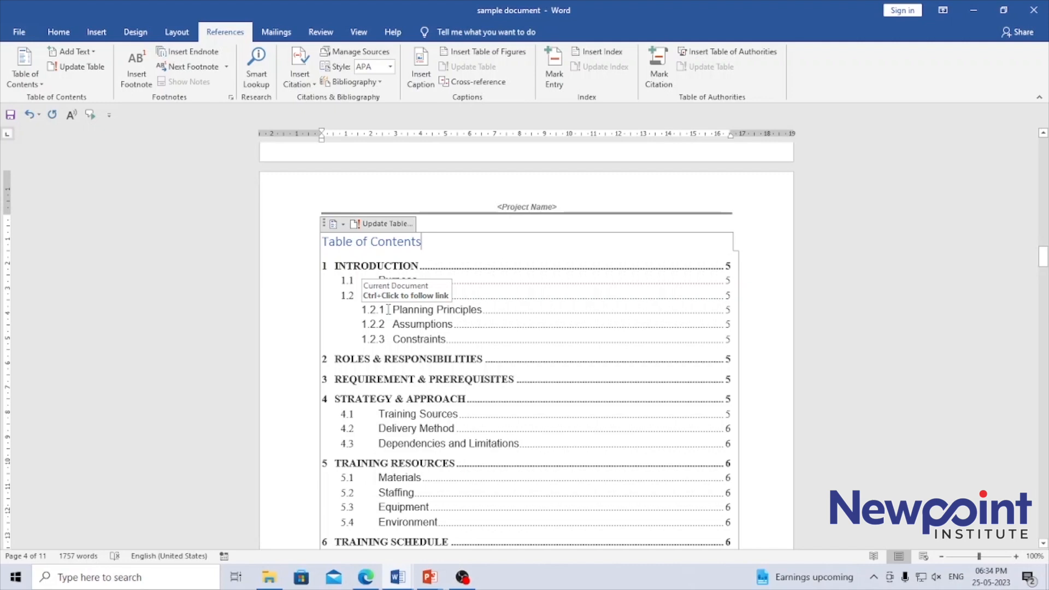
left_click_drag(392, 309, 452, 325)
left_click(442, 339)
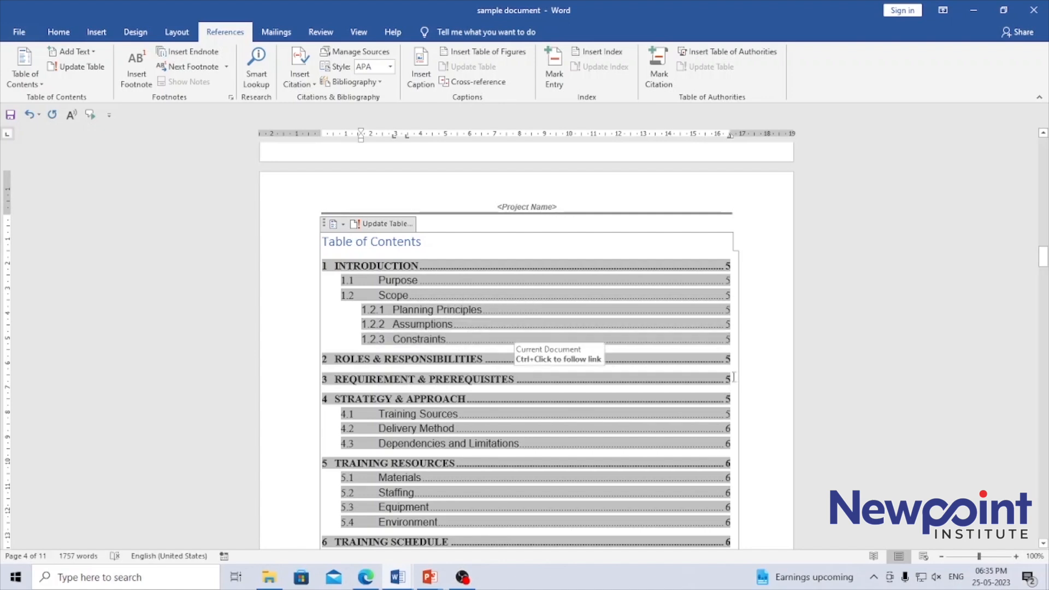
left_click(763, 331)
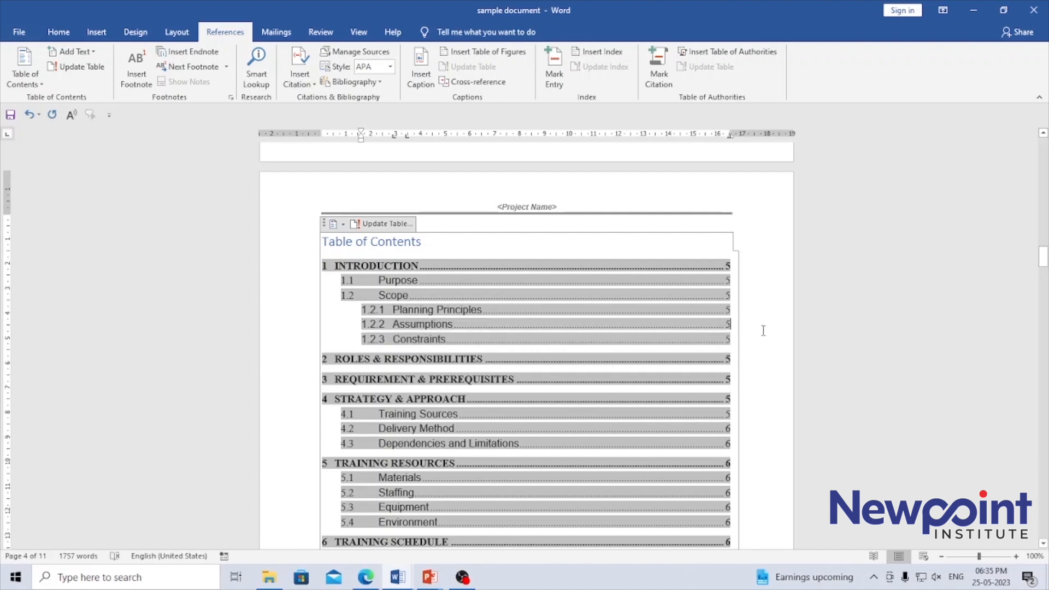
left_click(709, 186)
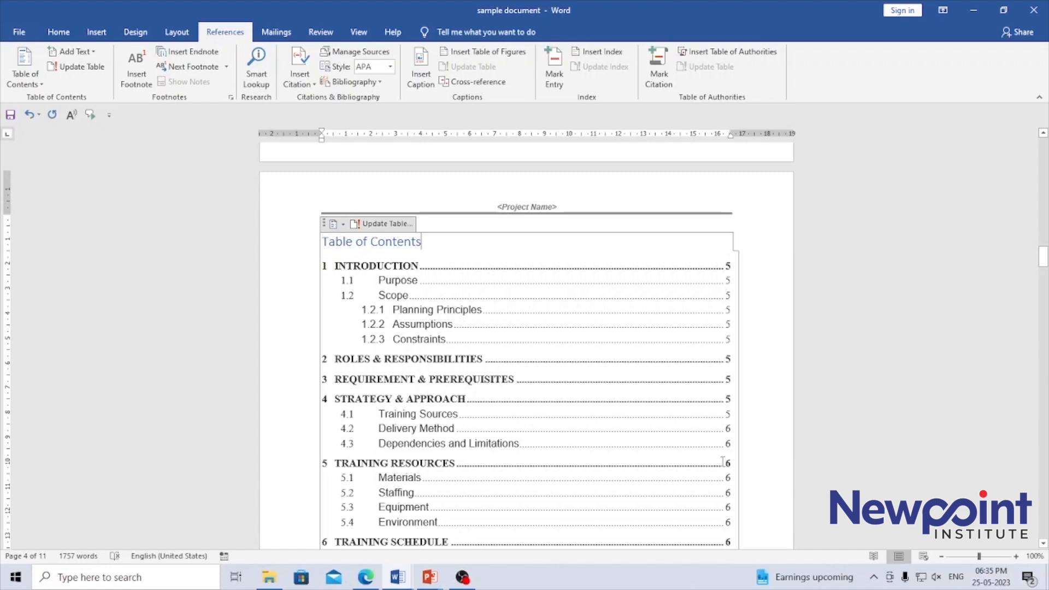
- Look through the whole table of contents down to the Introduction page and return to its start
left_click(1043, 544)
left_click(1043, 543)
left_click(1043, 543)
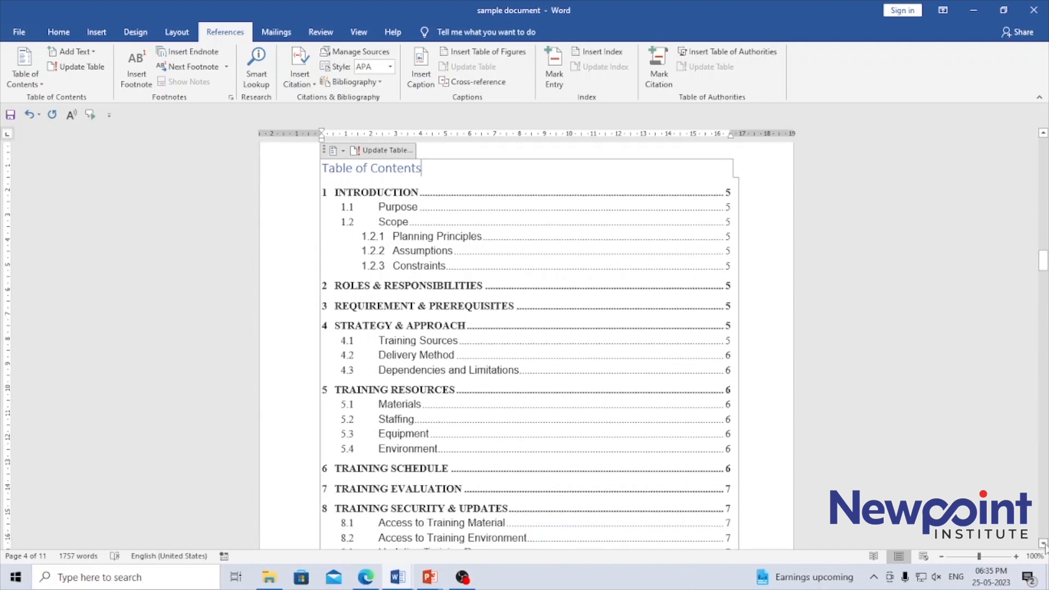
left_click(1043, 544)
left_click(1043, 544)
left_click(1043, 544)
left_click(1043, 544)
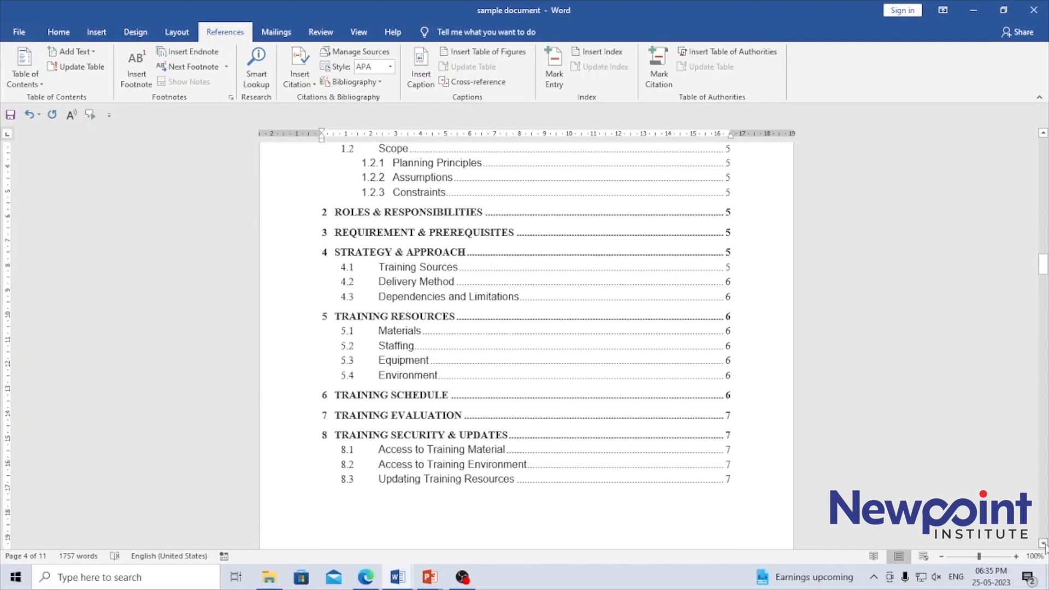
left_click(1043, 543)
left_click(1043, 543)
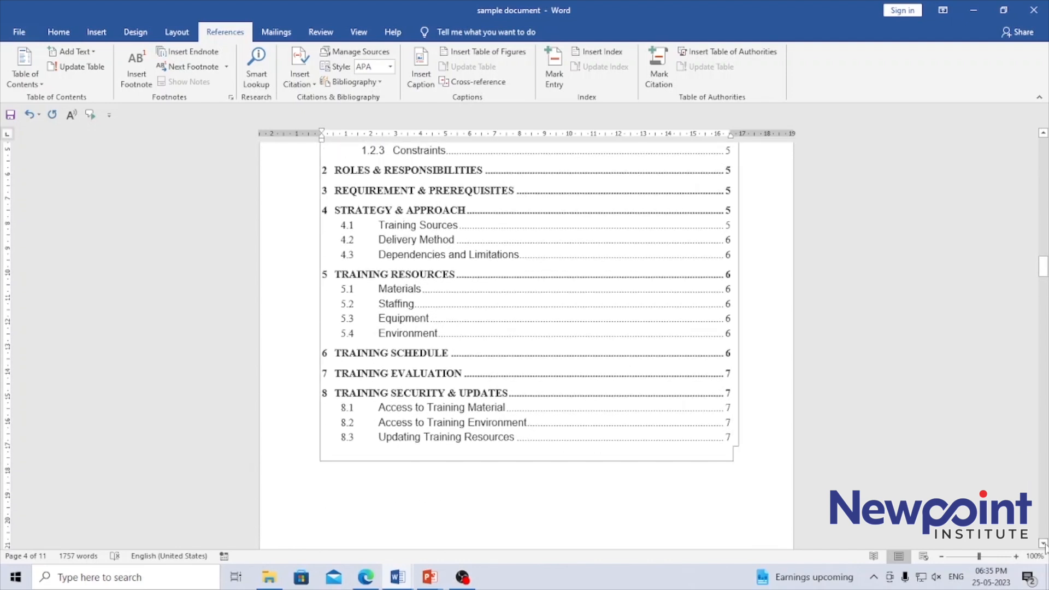
left_click(1043, 544)
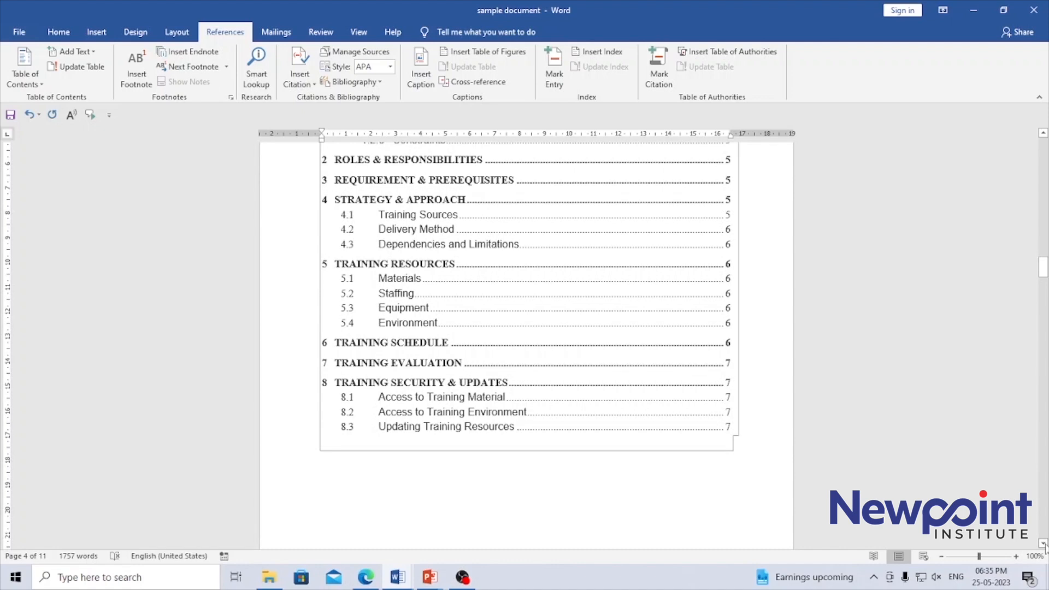
left_click(1043, 544)
left_click(1043, 543)
left_click(1043, 543)
left_click(1043, 543)
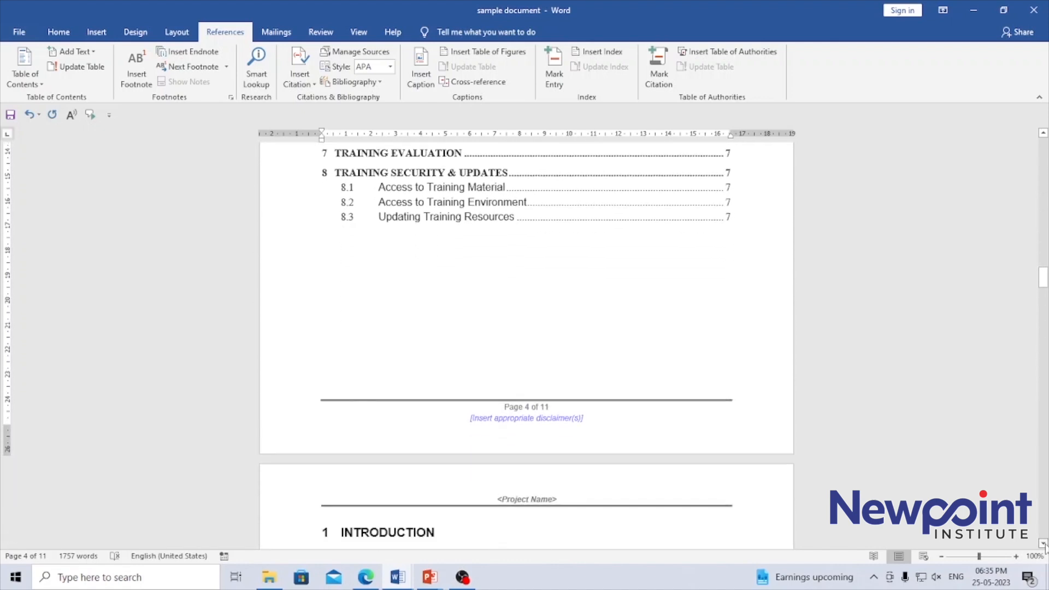
left_click(1043, 544)
left_click(1043, 544)
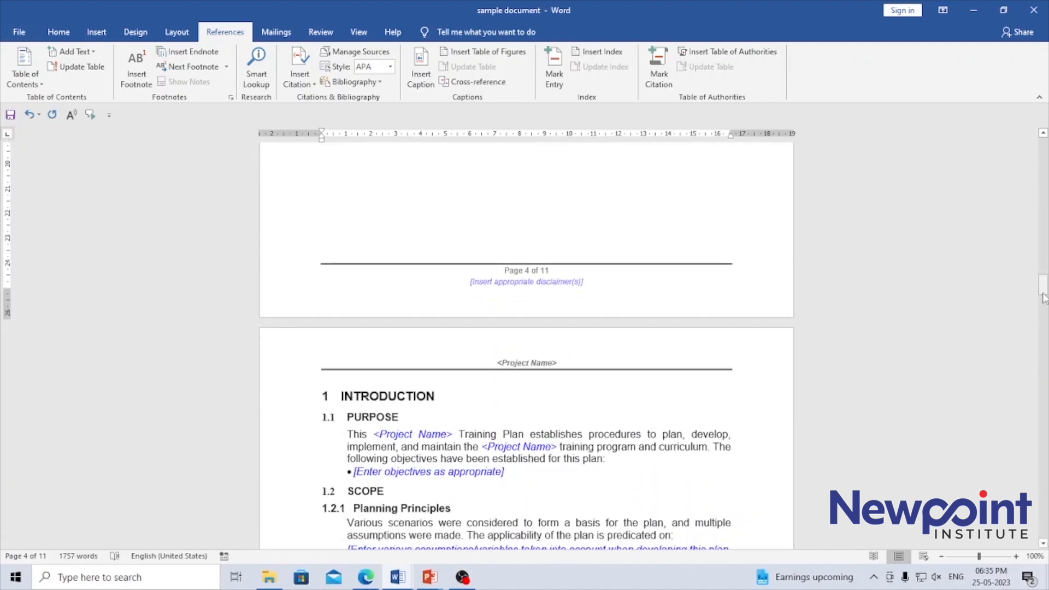
left_click_drag(1043, 298, 1043, 257)
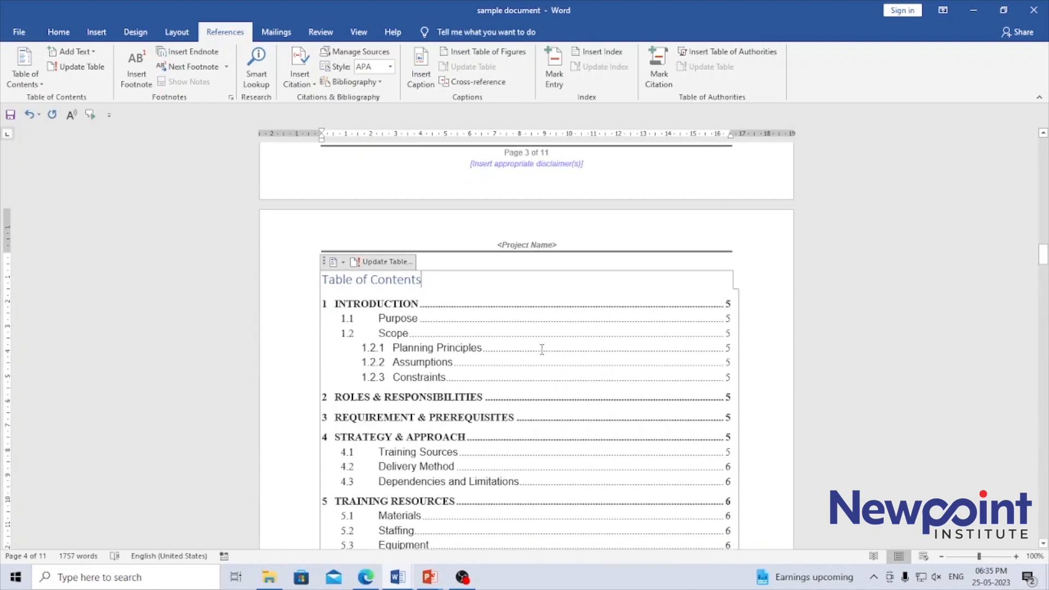
- Follow the Assumptions entry in the table of contents to its section and inspect the heading there
triple_click(405, 370)
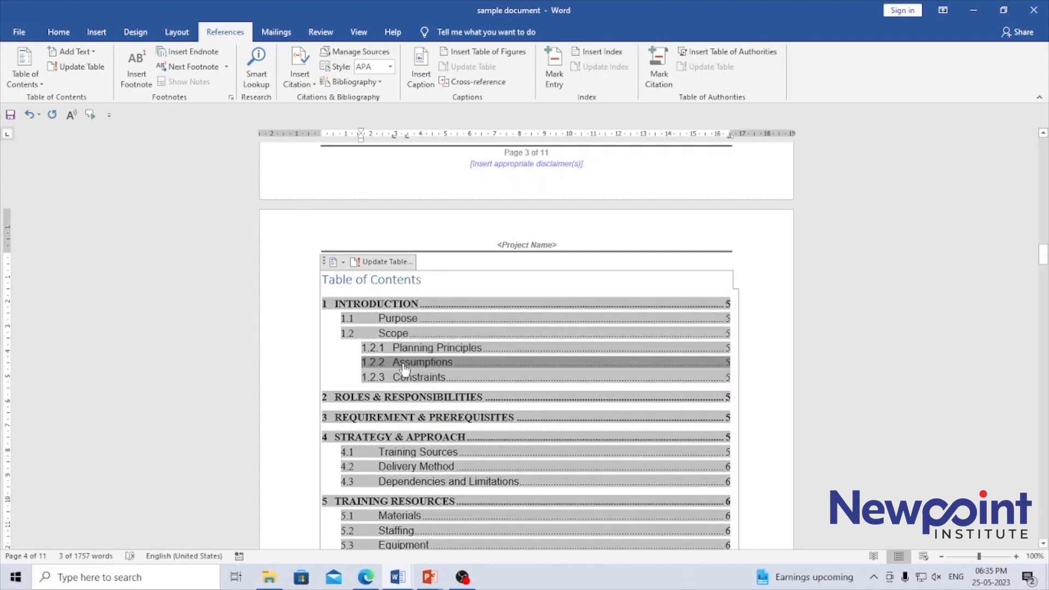
left_click(404, 368, "ctrl")
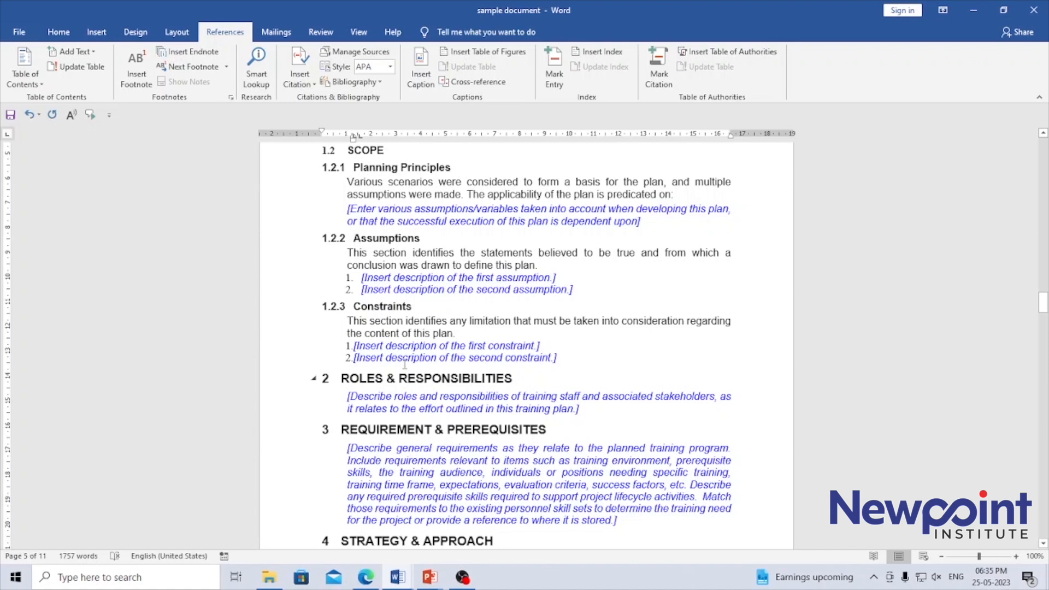
left_click_drag(352, 244, 426, 252)
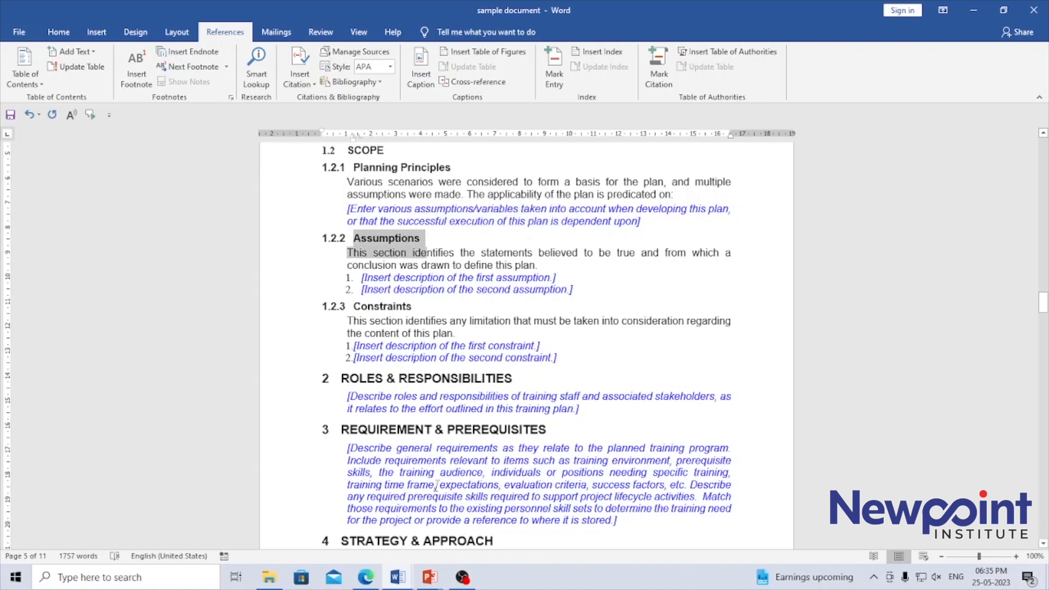
left_click(669, 306)
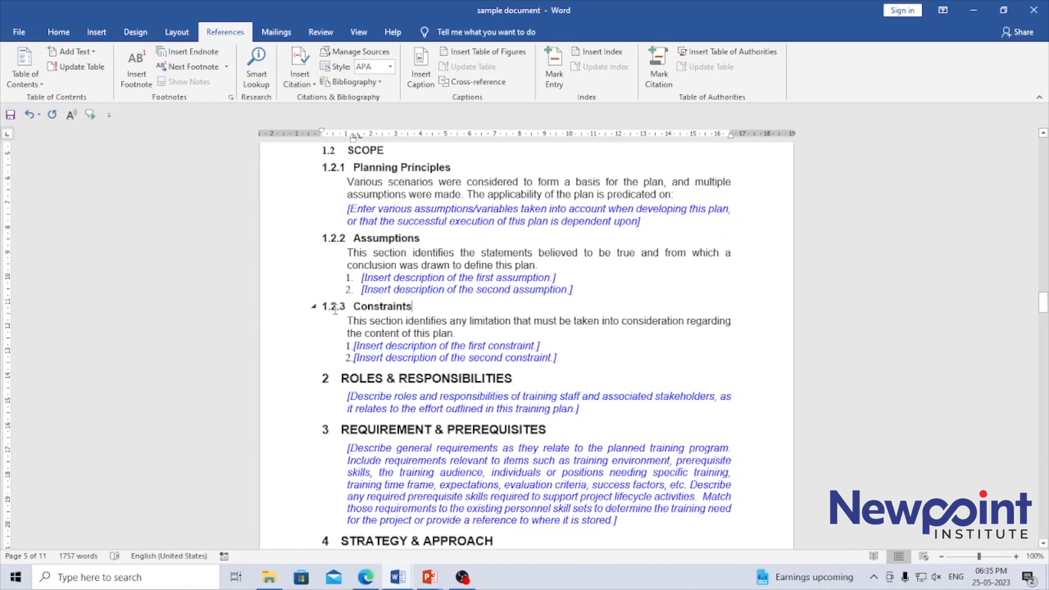
- Duplicate the Constraints heading and its text directly below the original section, and rename the copy's heading to Options
left_click_drag(565, 358, 318, 306)
key("ctrl+c")
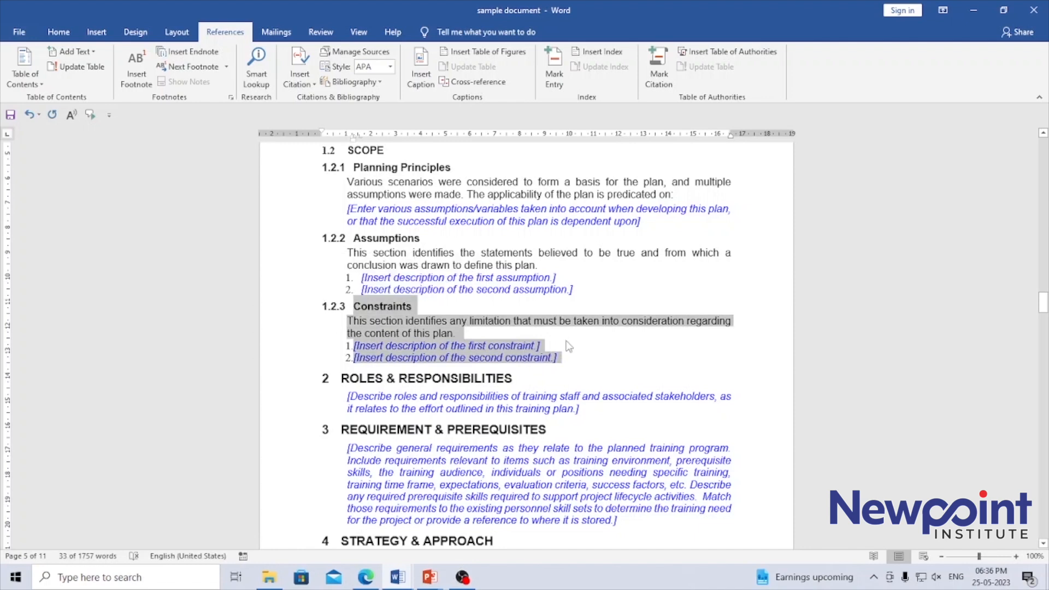
left_click(573, 359)
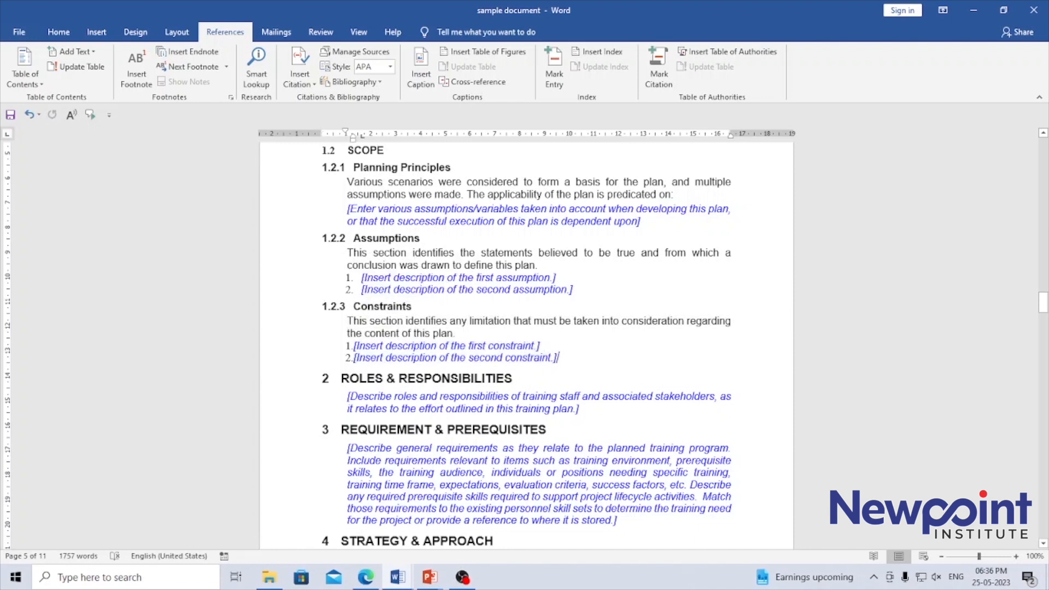
key("Return")
key("BackSpace")
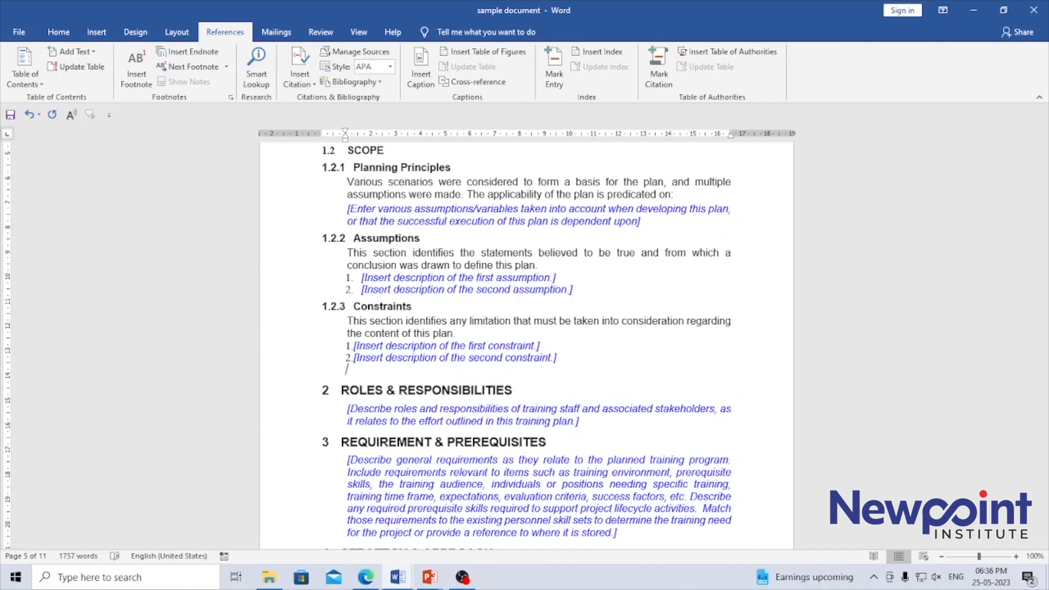
key("BackSpace")
key("ctrl+v")
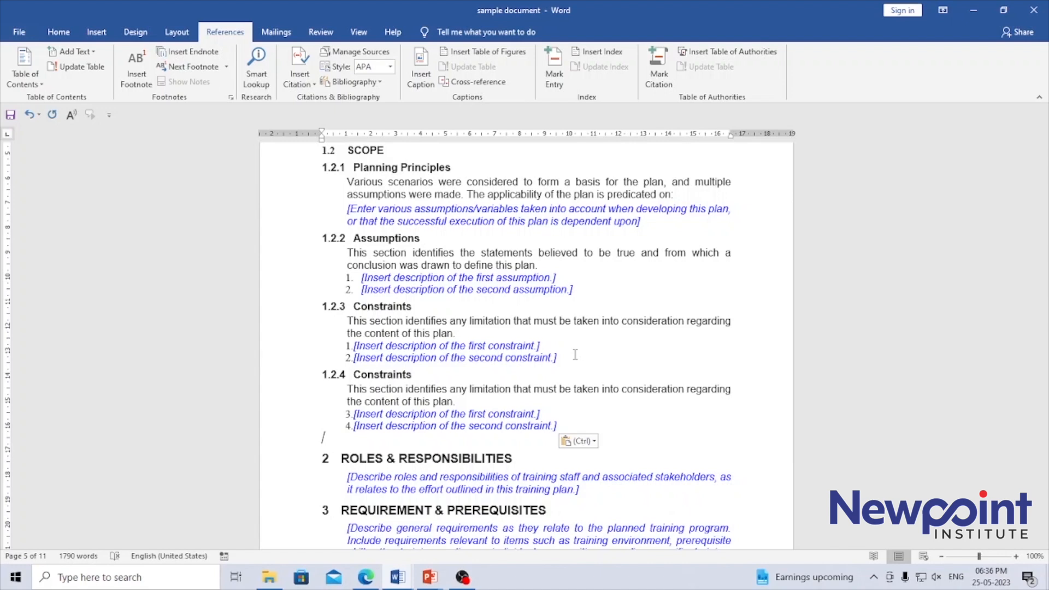
double_click(383, 374)
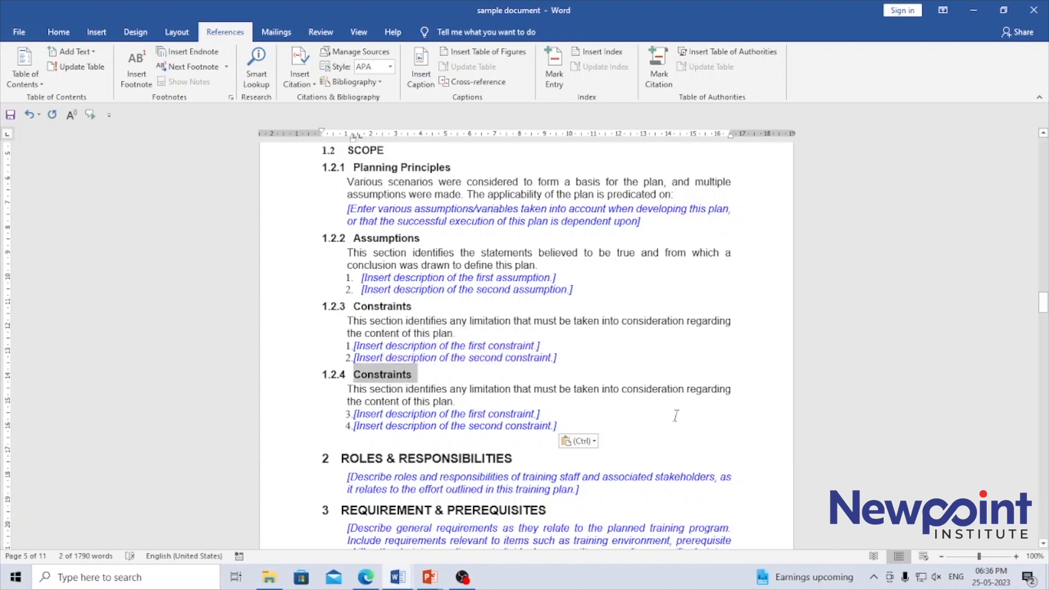
type("Options")
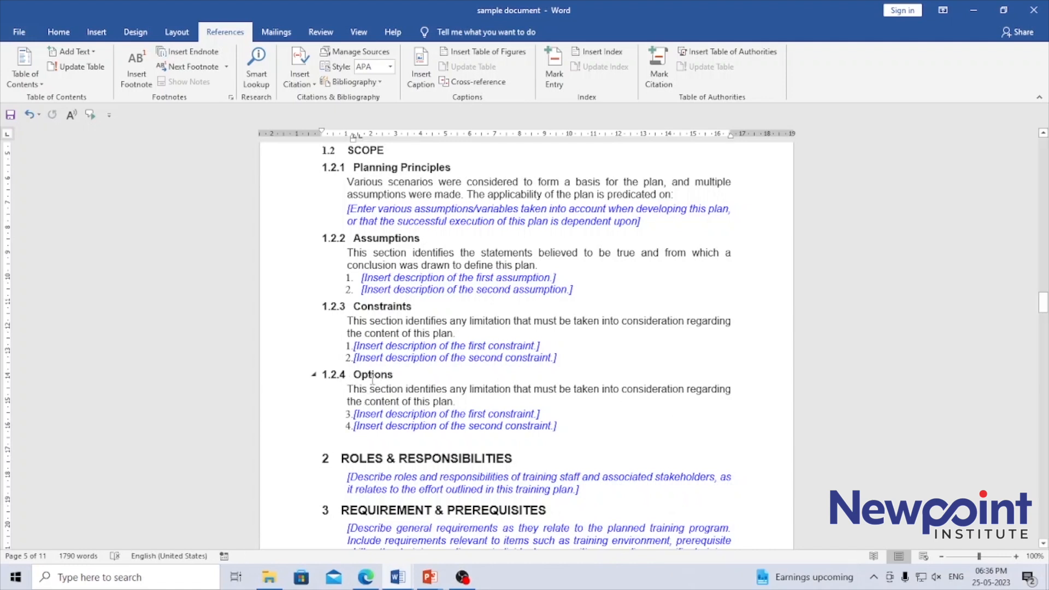
- Update the entire table of contents to reflect the added section
mouse_move(1043, 304)
left_mouse_down()
mouse_move(1044, 241)
mouse_move(1043, 278)
mouse_move(1044, 261)
left_mouse_up()
left_click(698, 269)
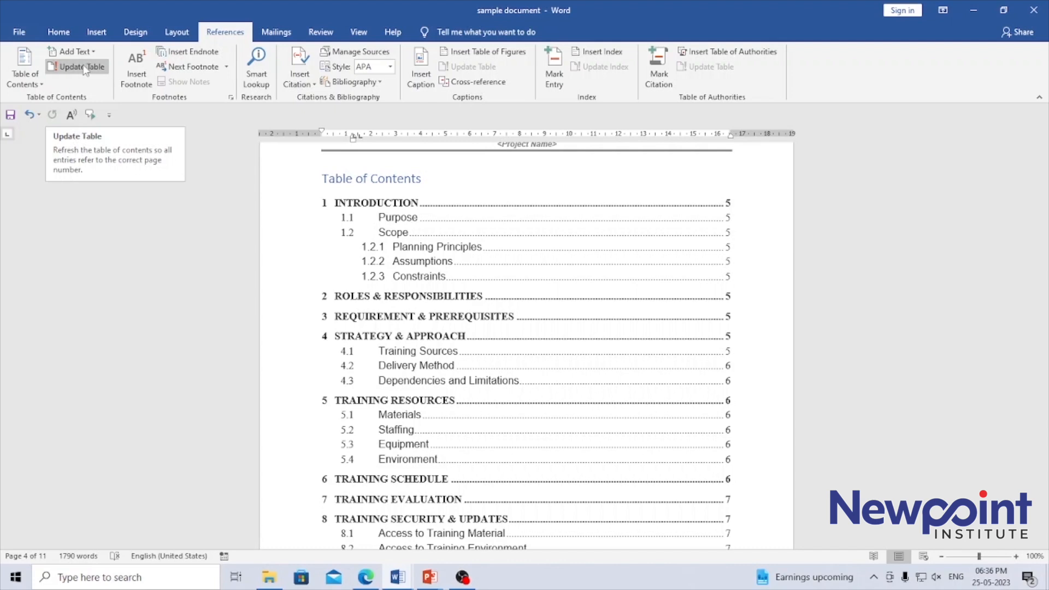
left_click(83, 68)
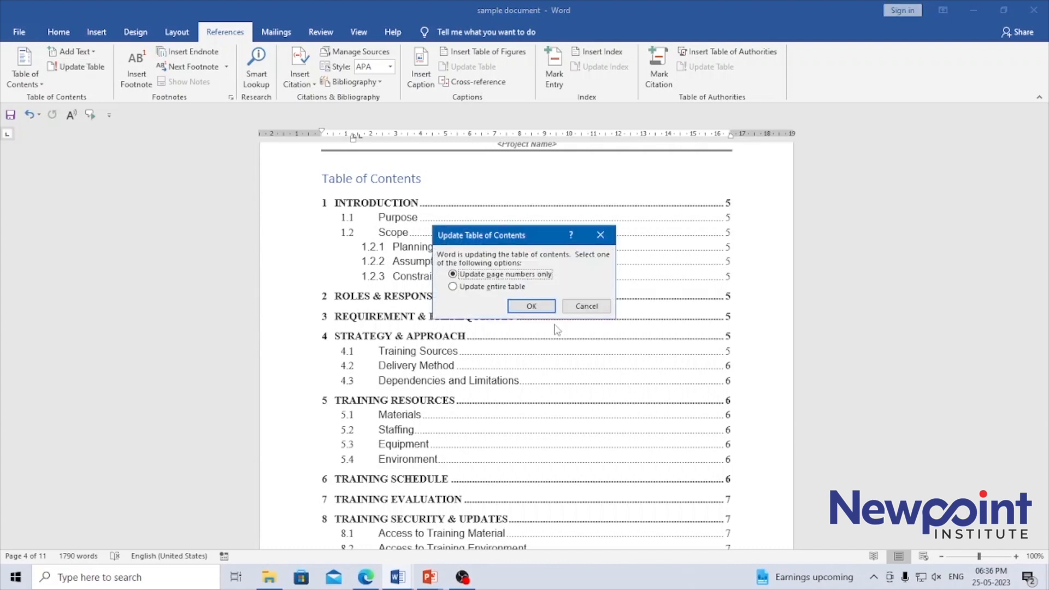
left_click(492, 287)
left_click(531, 306)
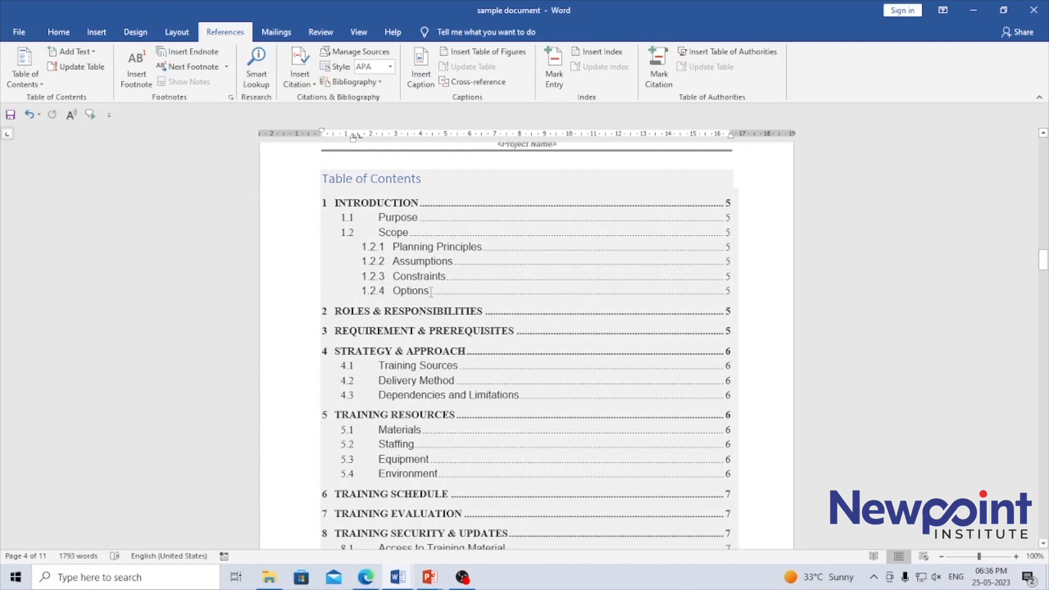
- Check the entries and page numbers of the updated table of contents, and follow the Options entry to its section
left_click(727, 365)
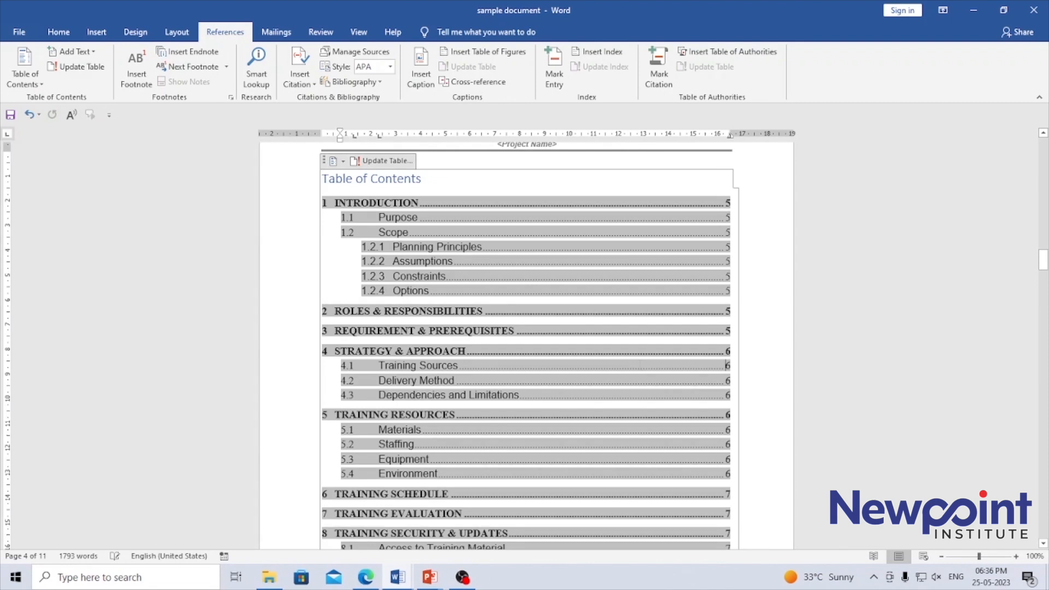
left_click(287, 316)
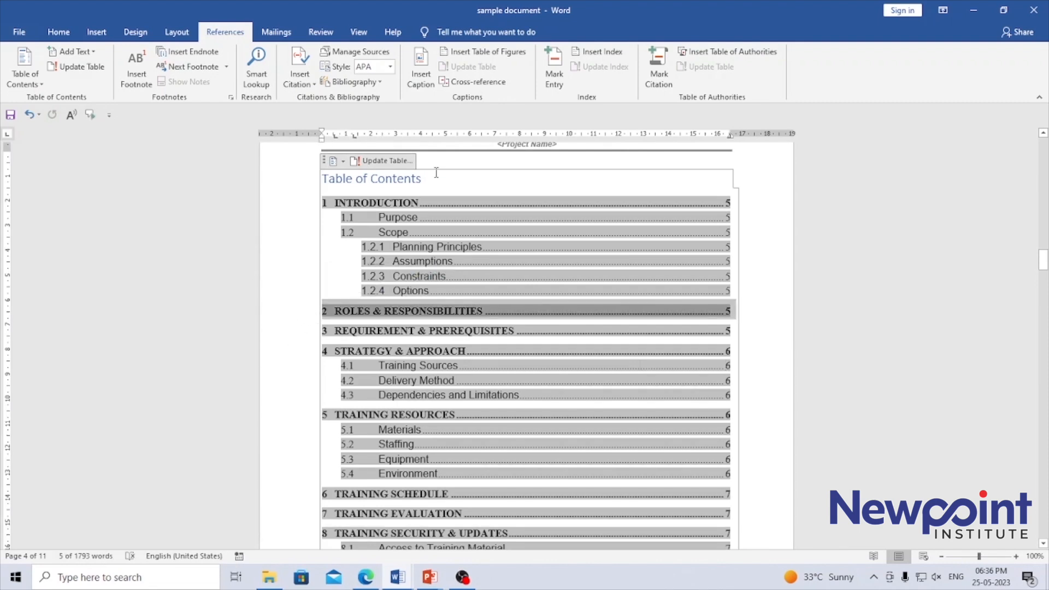
left_click(448, 157)
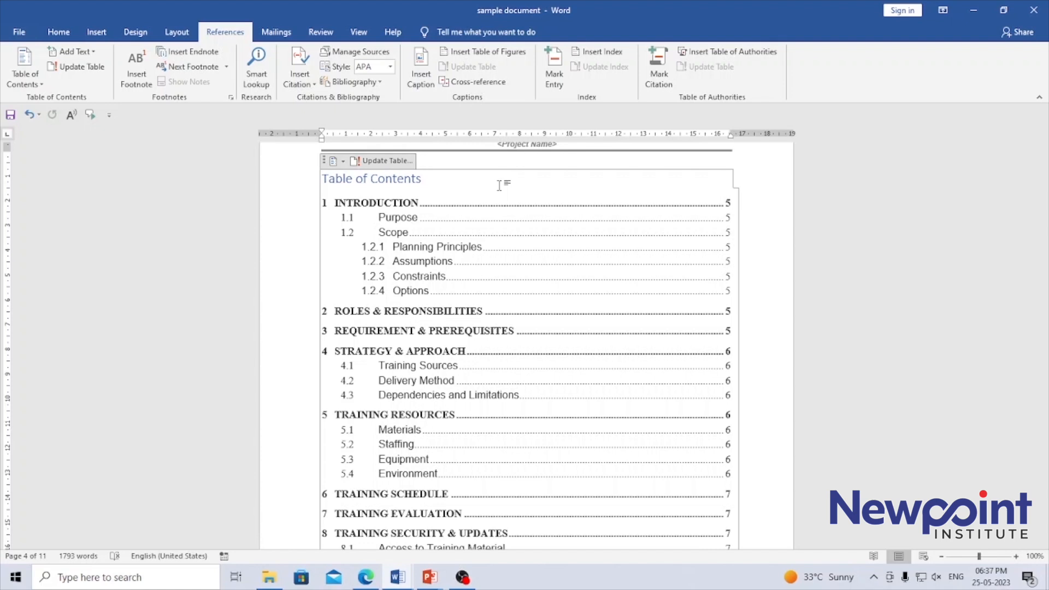
left_click(415, 295)
double_click(415, 295)
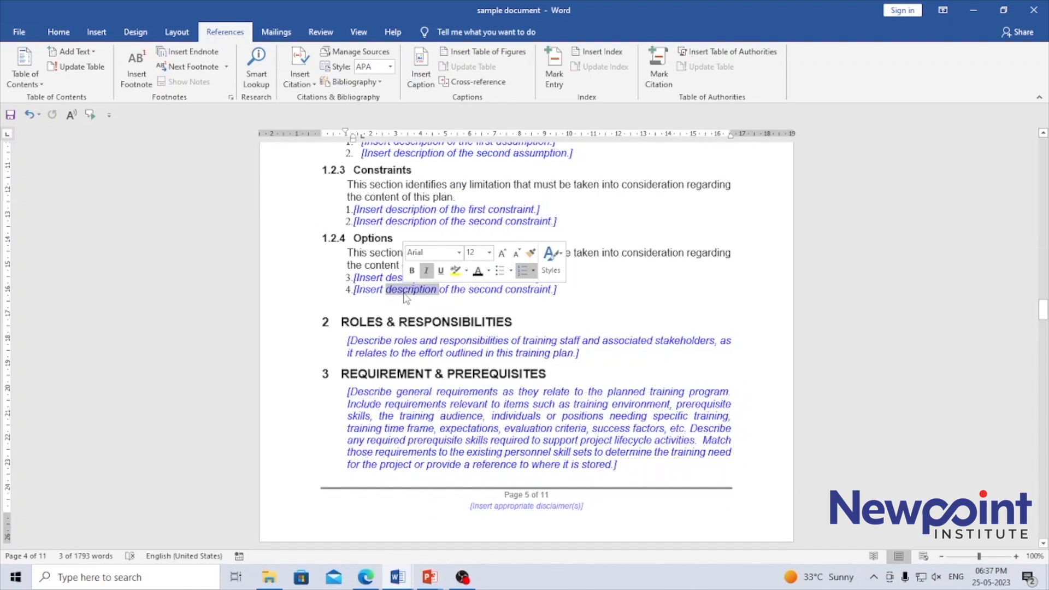
left_click(324, 266)
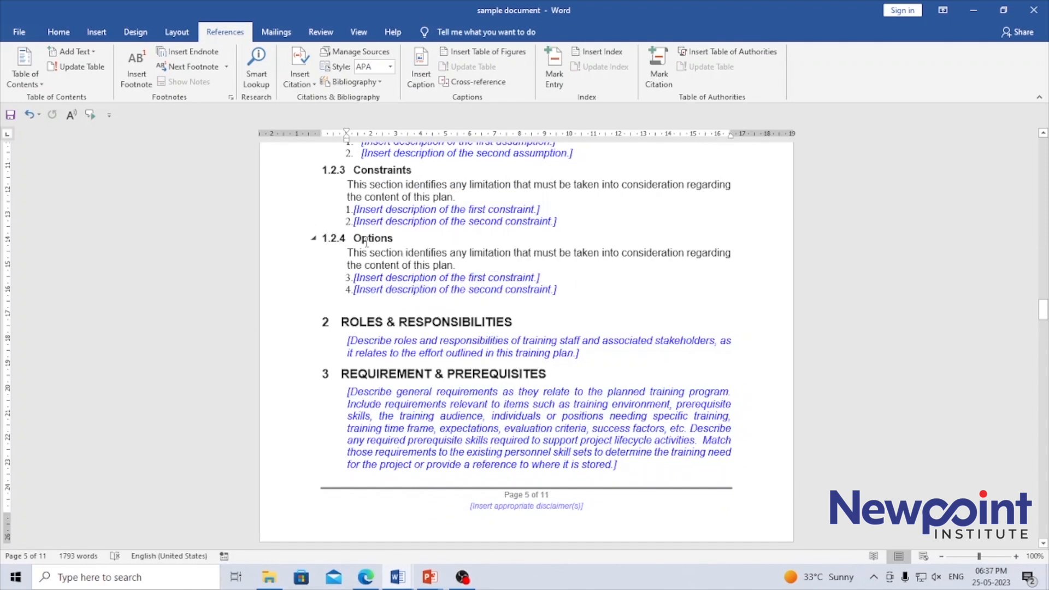
- Collapse and re-expand the text under the Options heading and under the Requirement & Prerequisites heading
left_click(315, 239)
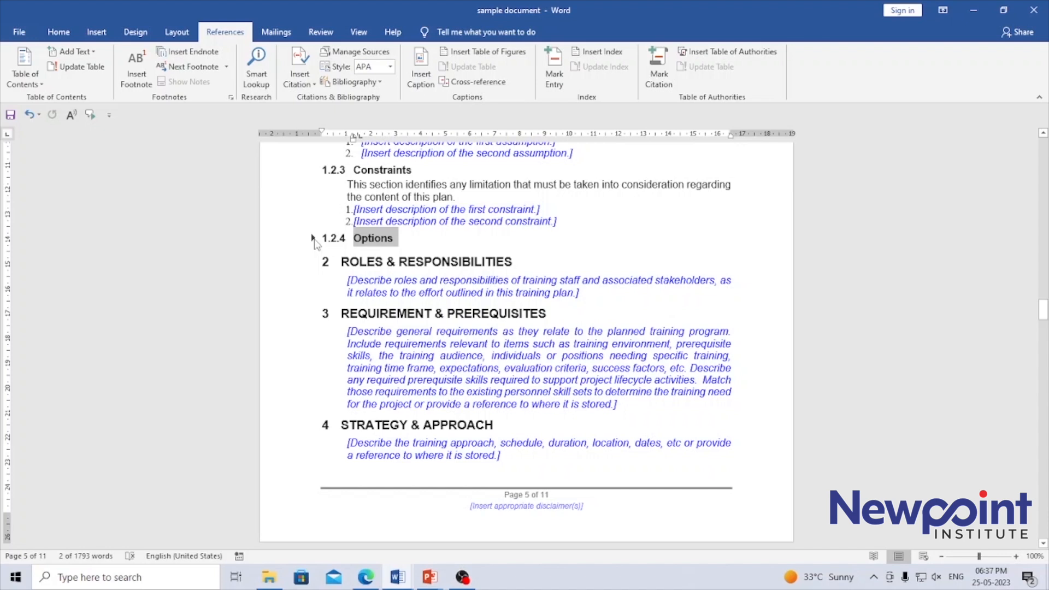
left_click(313, 238)
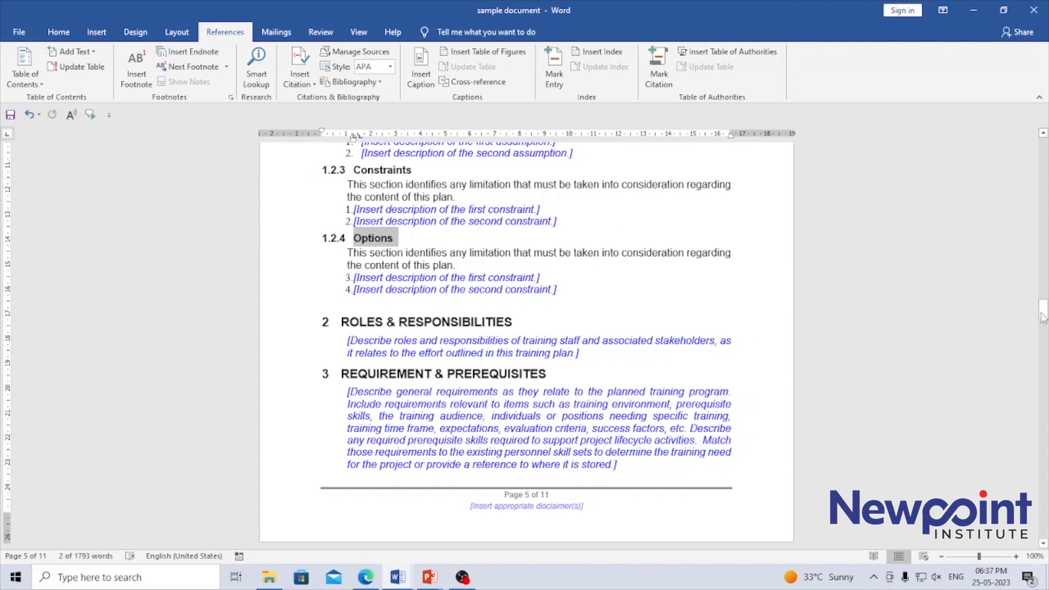
left_click(313, 375)
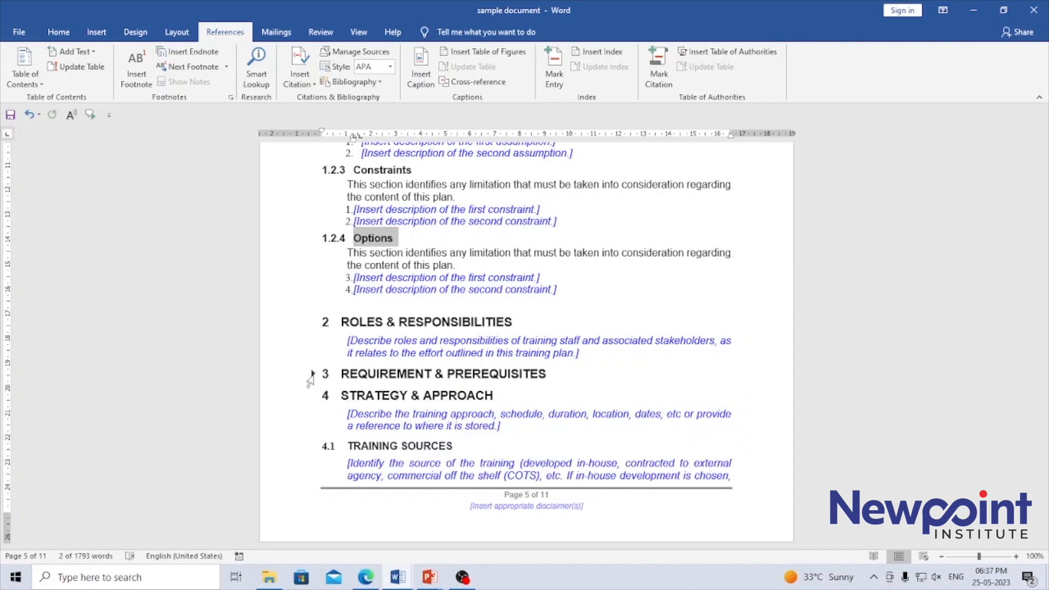
left_click(309, 379)
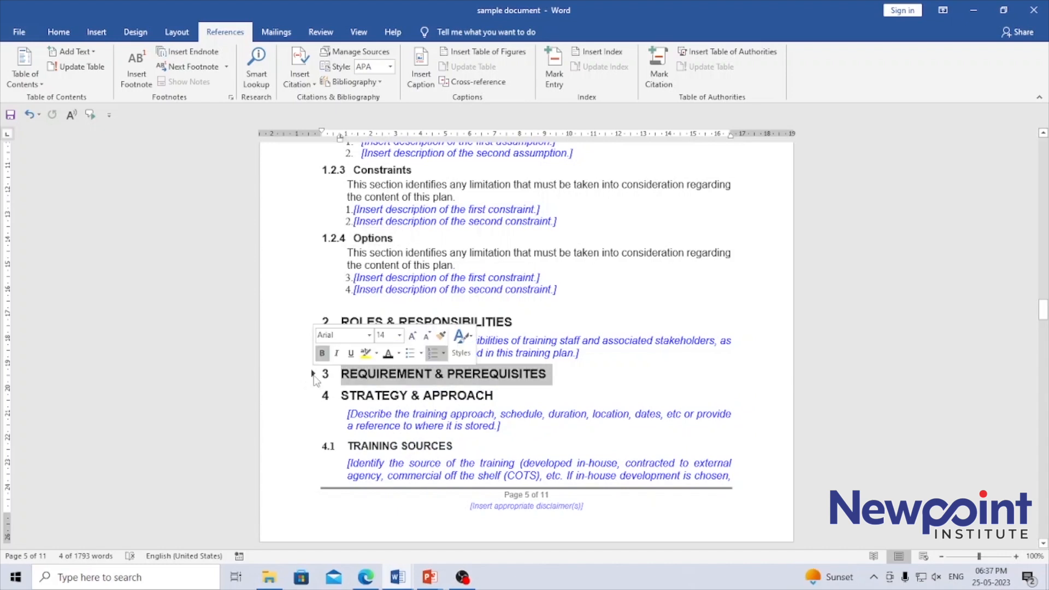
left_click(313, 375)
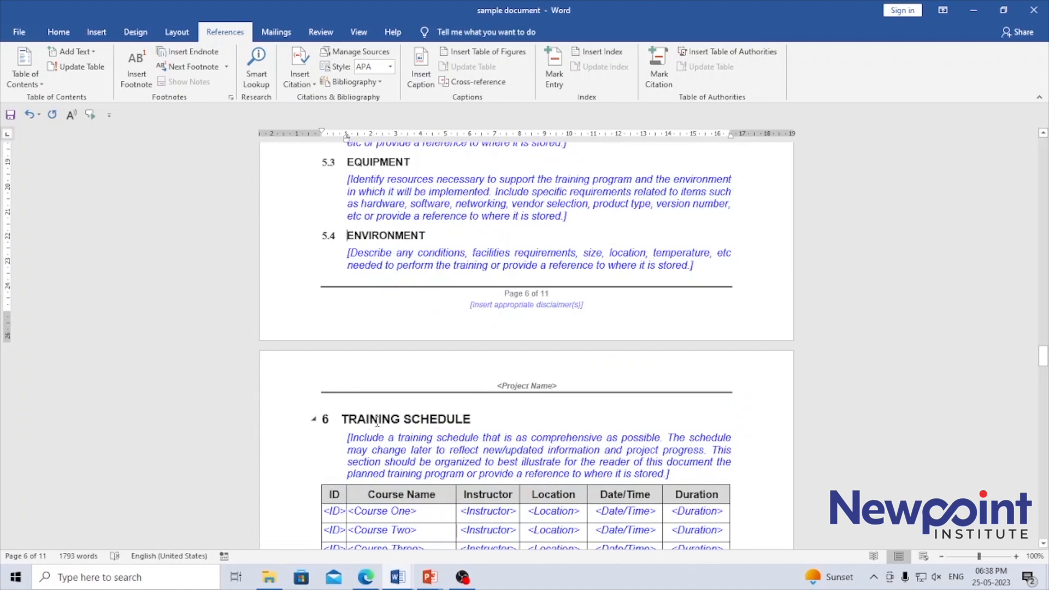
- Collapse the content under the Training Schedule heading
left_click(314, 420)
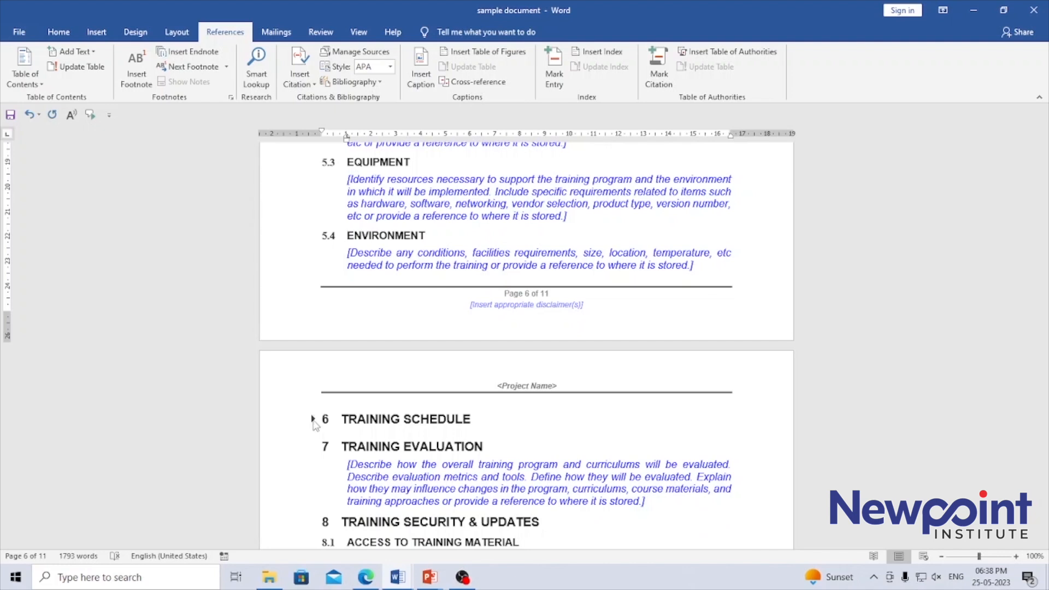
- Expand the content under the Training Schedule heading and collapse it again
left_click(314, 420)
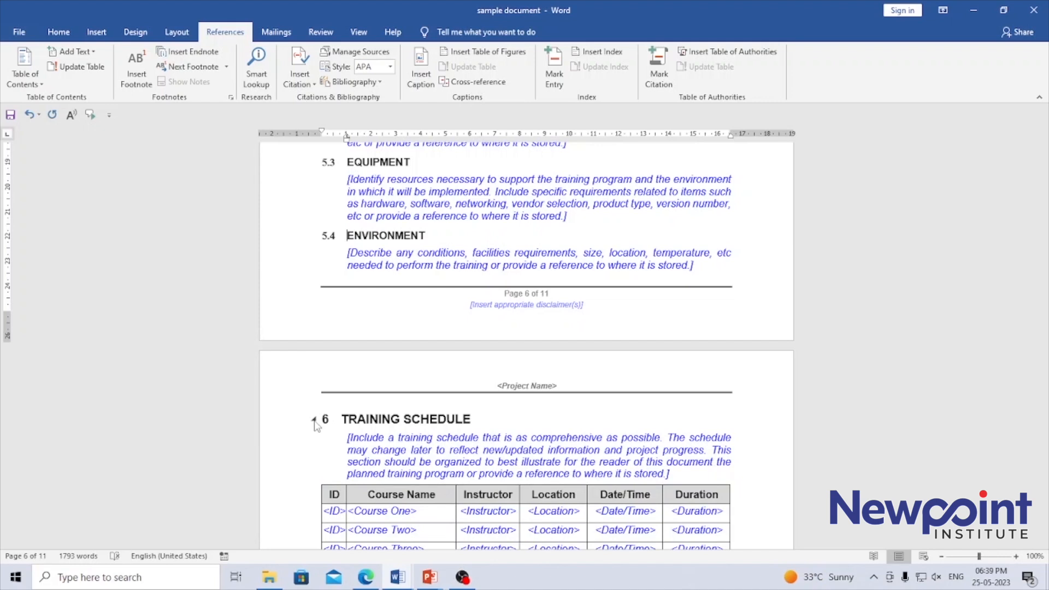
left_click(369, 419)
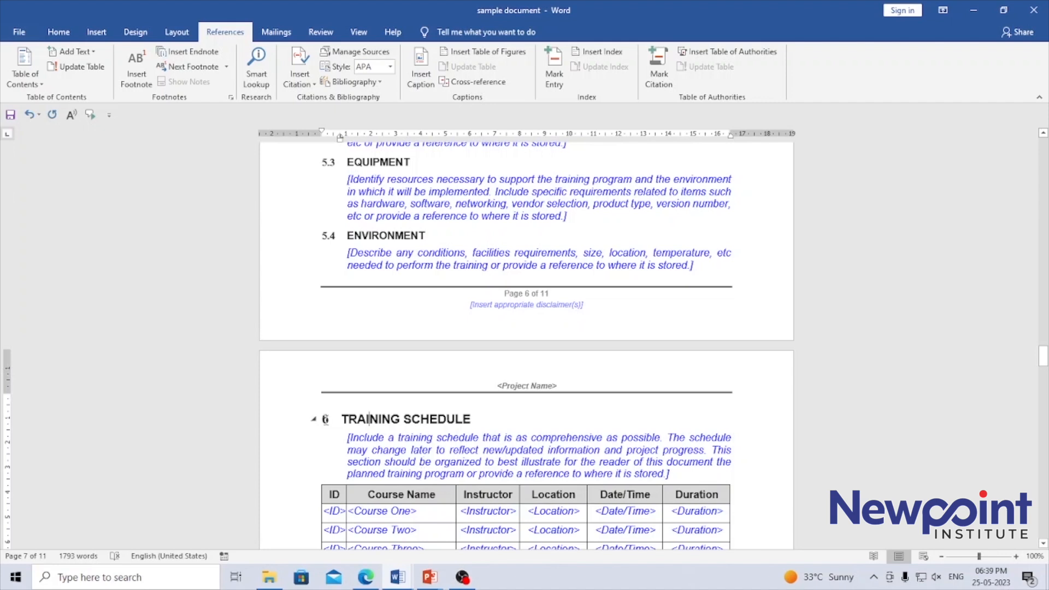
left_click(312, 419)
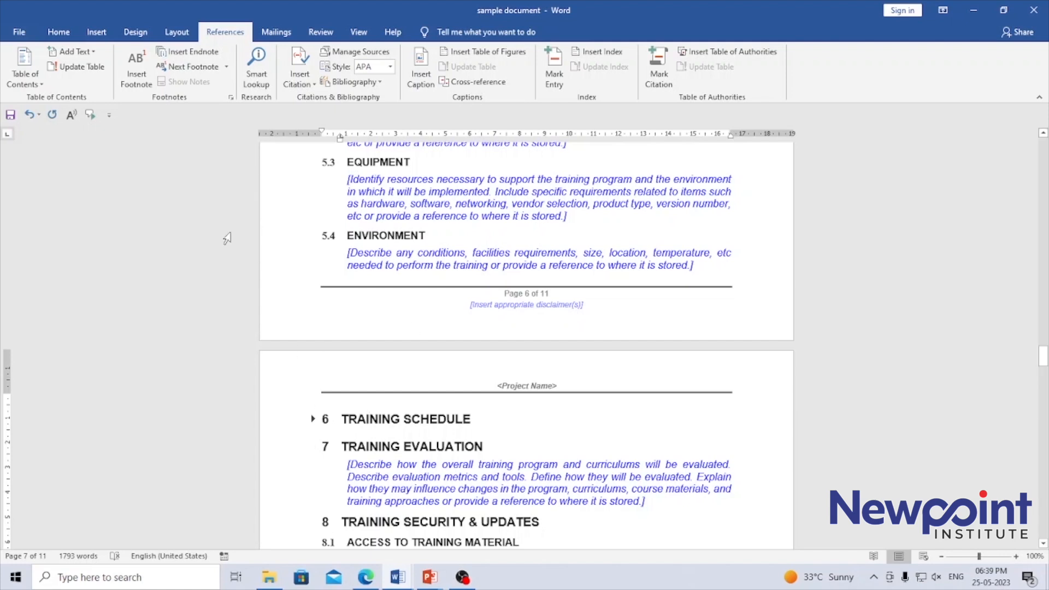
- Check the heading style and the table of contents level assigned to the Training Schedule heading
left_click(57, 33)
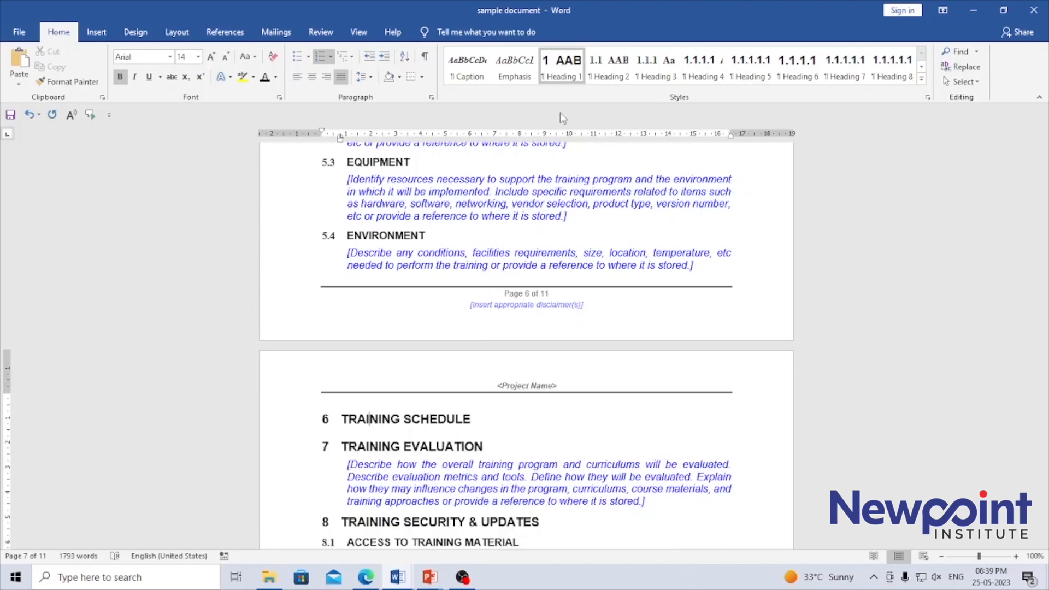
left_click(225, 33)
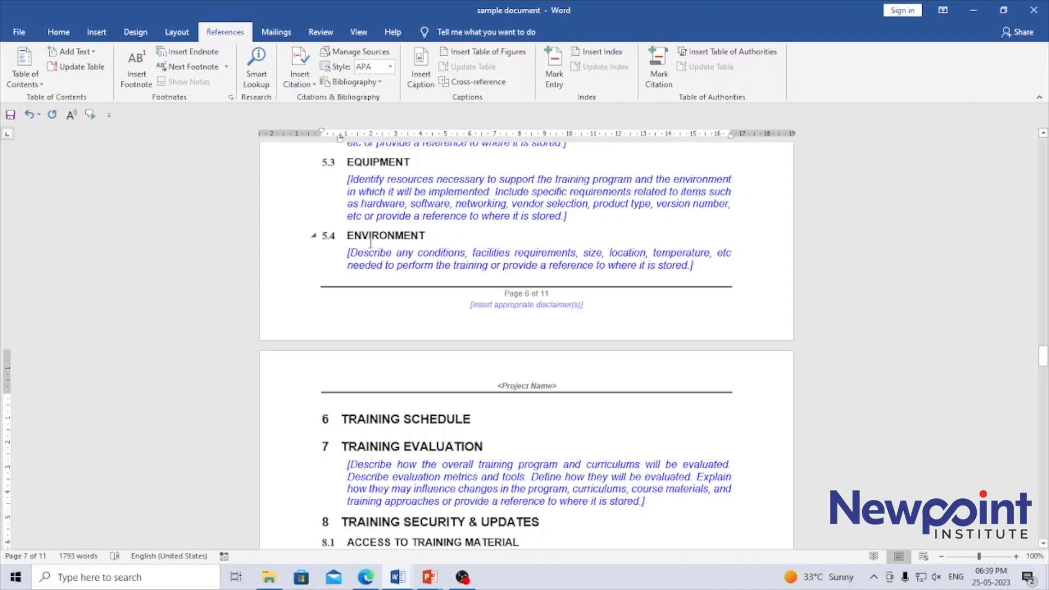
left_click(91, 54)
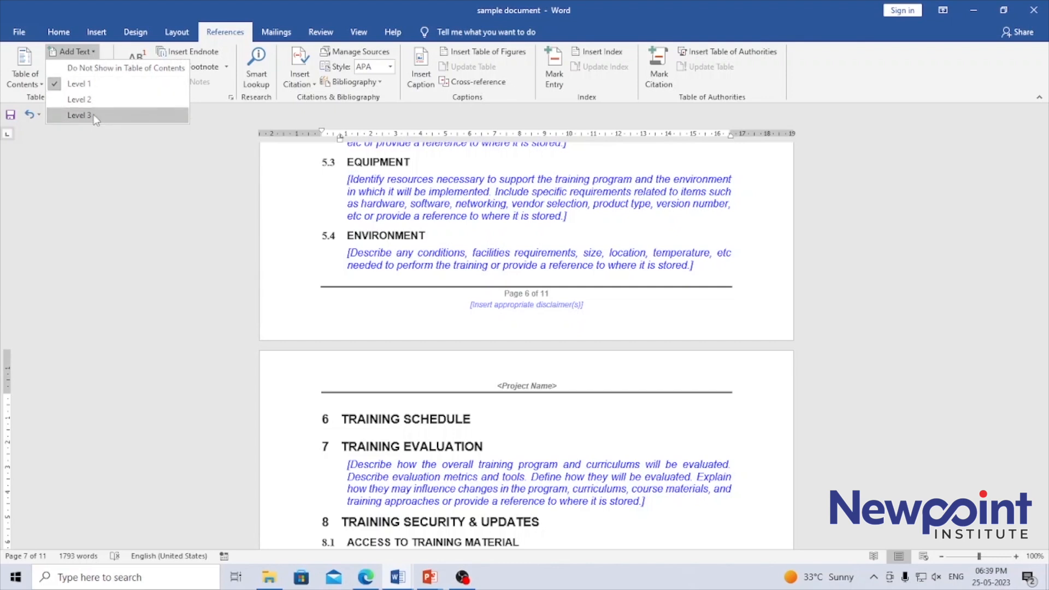
left_click(441, 178)
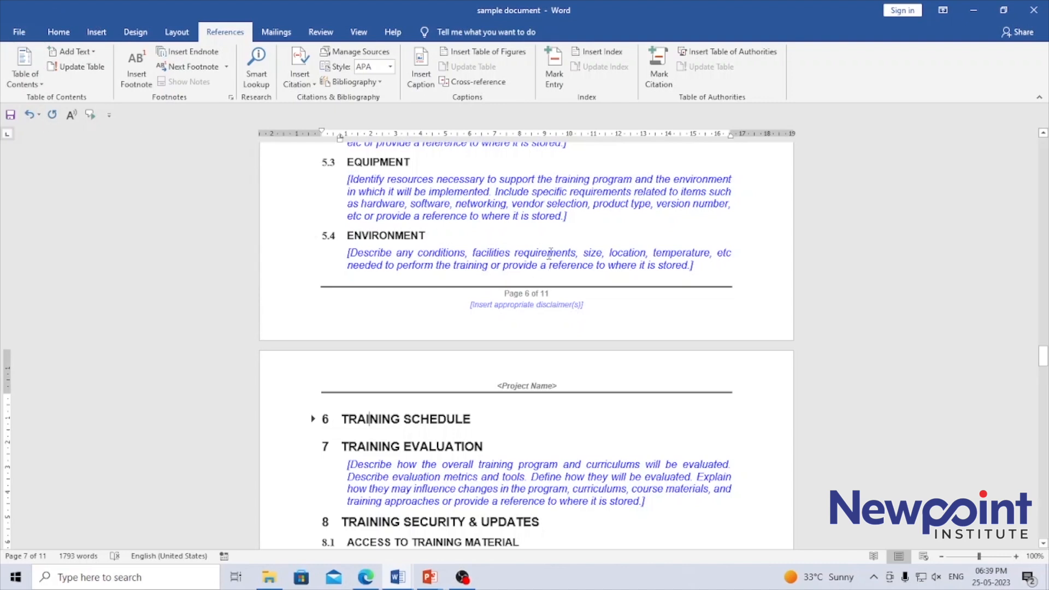
- Open the custom settings for the table of contents and toggle right alignment of the page numbers off and back on
left_click_drag(1044, 344, 1044, 246)
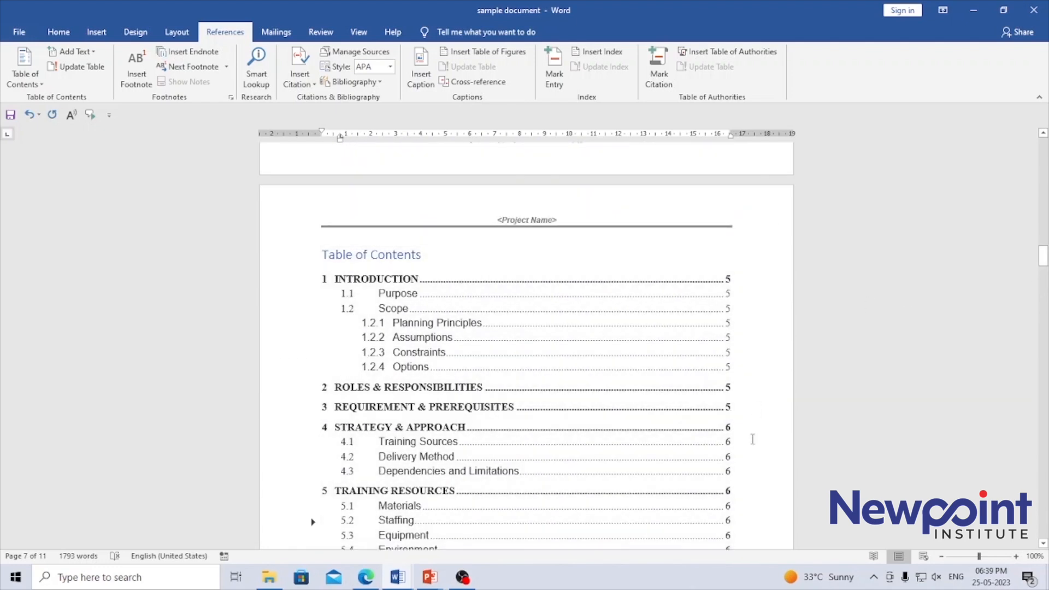
left_click_drag(1043, 254, 1043, 266)
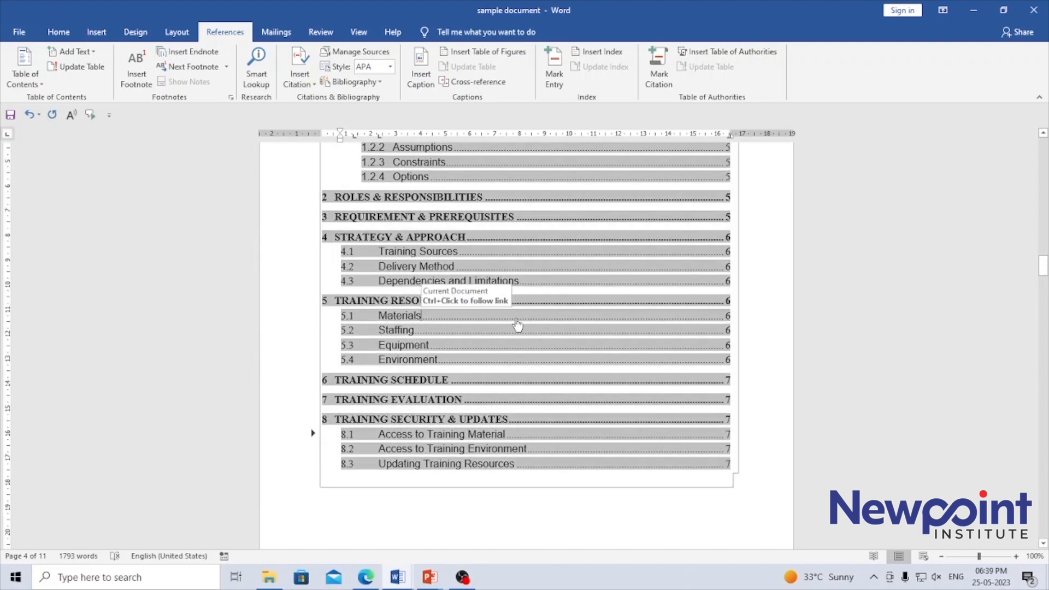
left_click(33, 82)
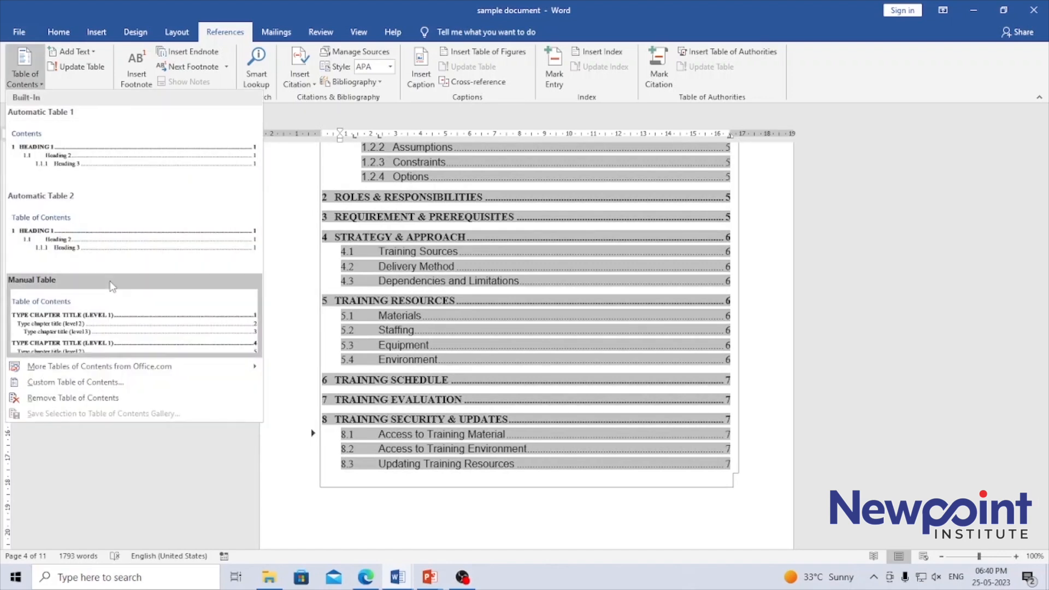
mouse_move(138, 371)
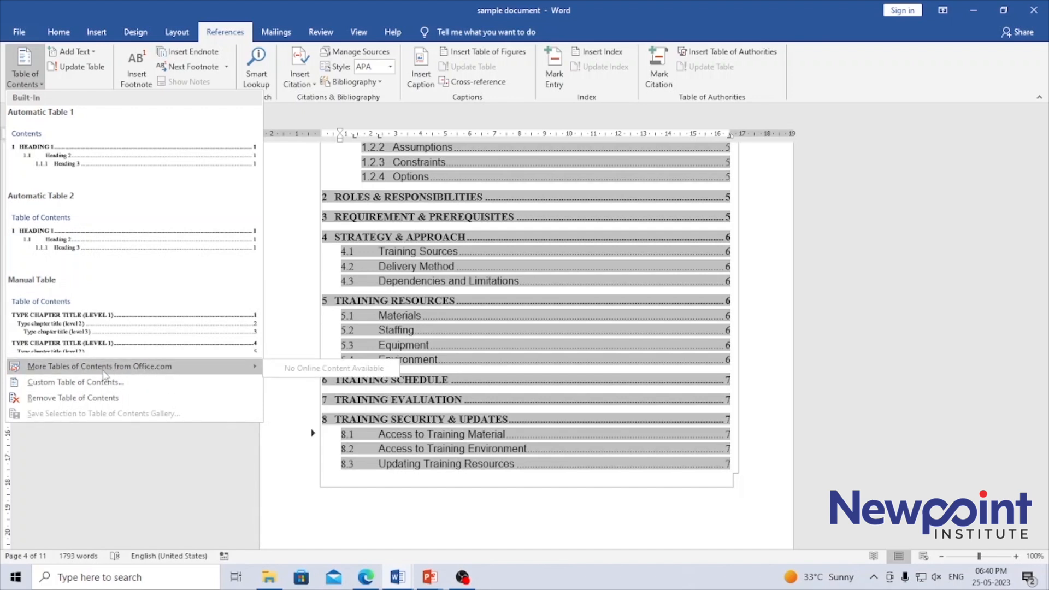
left_click(83, 389)
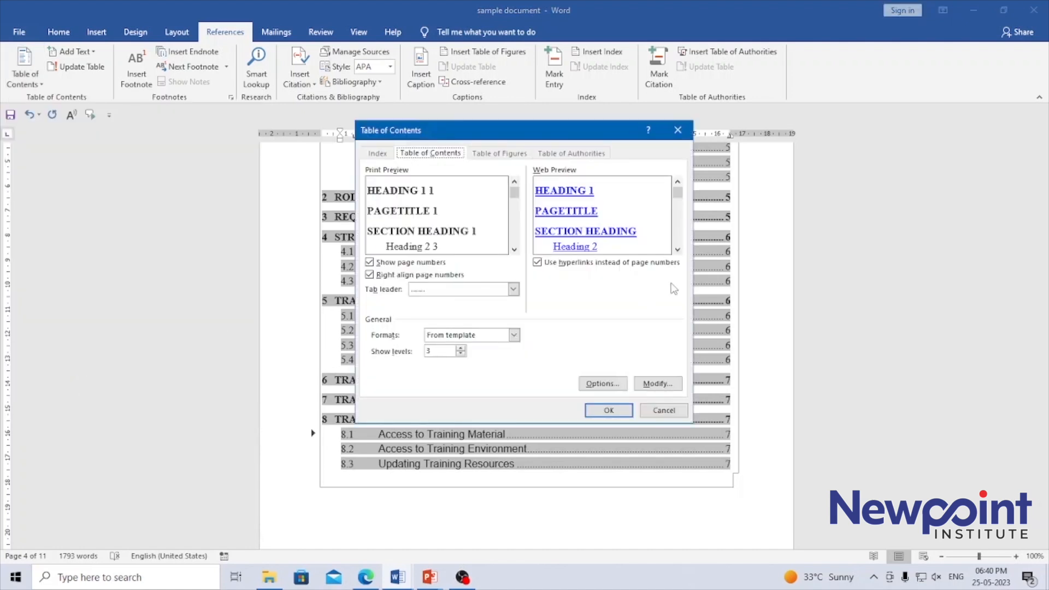
left_click_drag(544, 141, 289, 169)
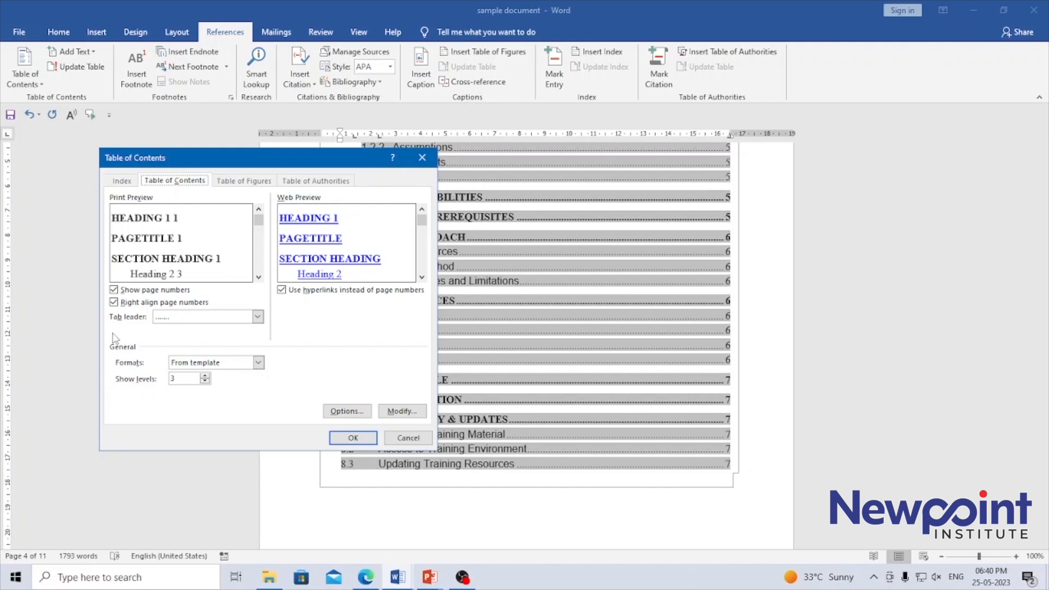
left_click(115, 303)
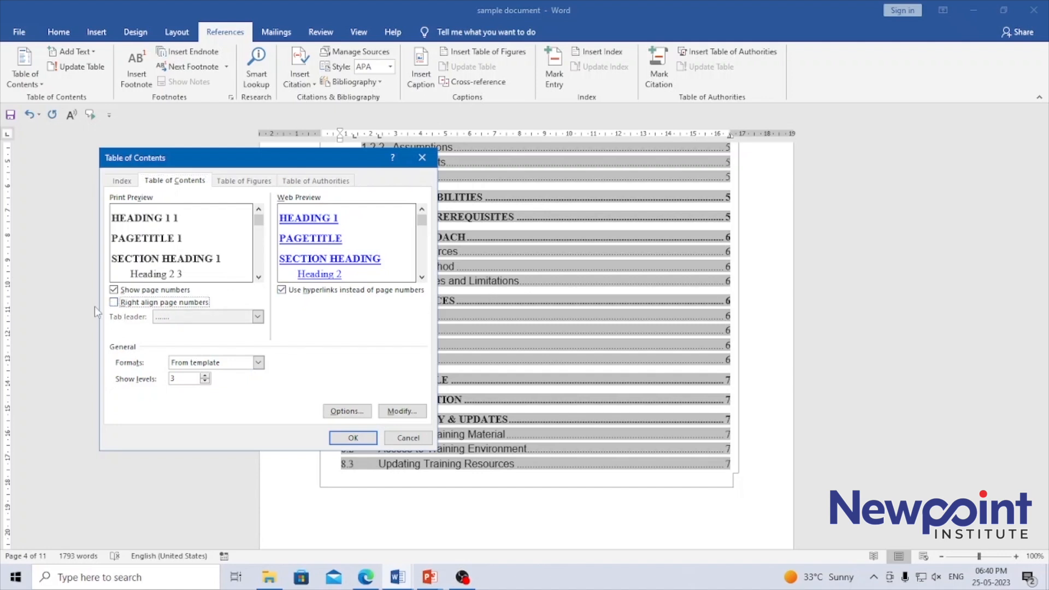
left_click(113, 304)
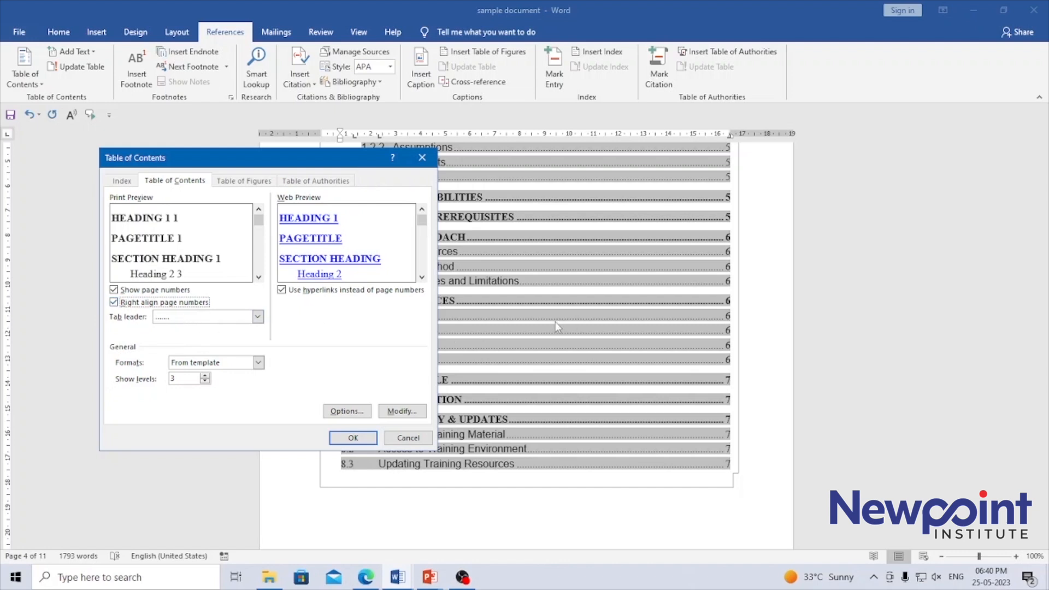
- Try a dashed tab leader, switch the leader to none, and replace the existing table of contents
left_click(257, 317)
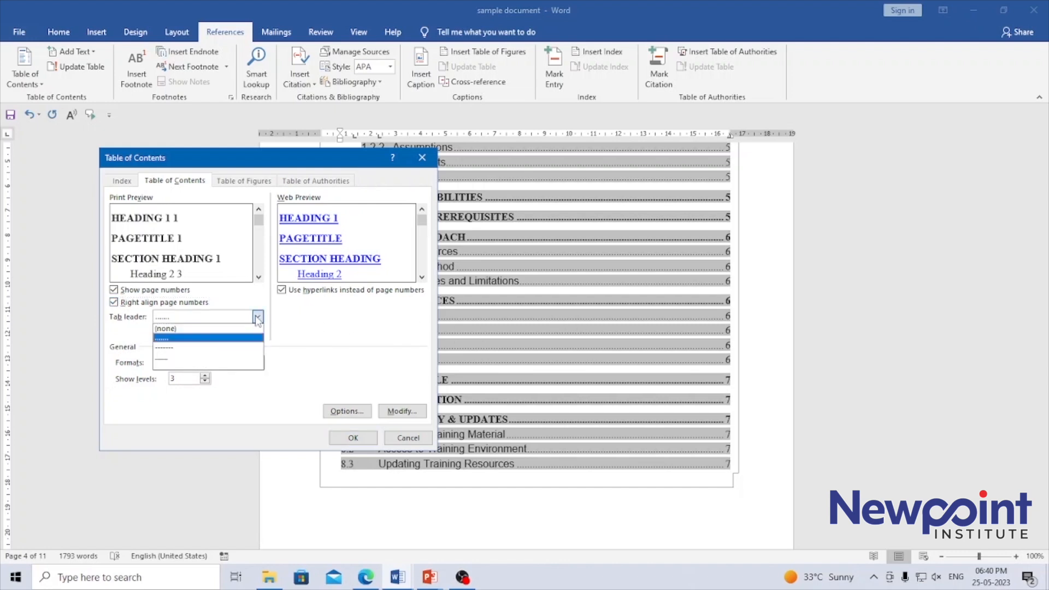
left_click(186, 347)
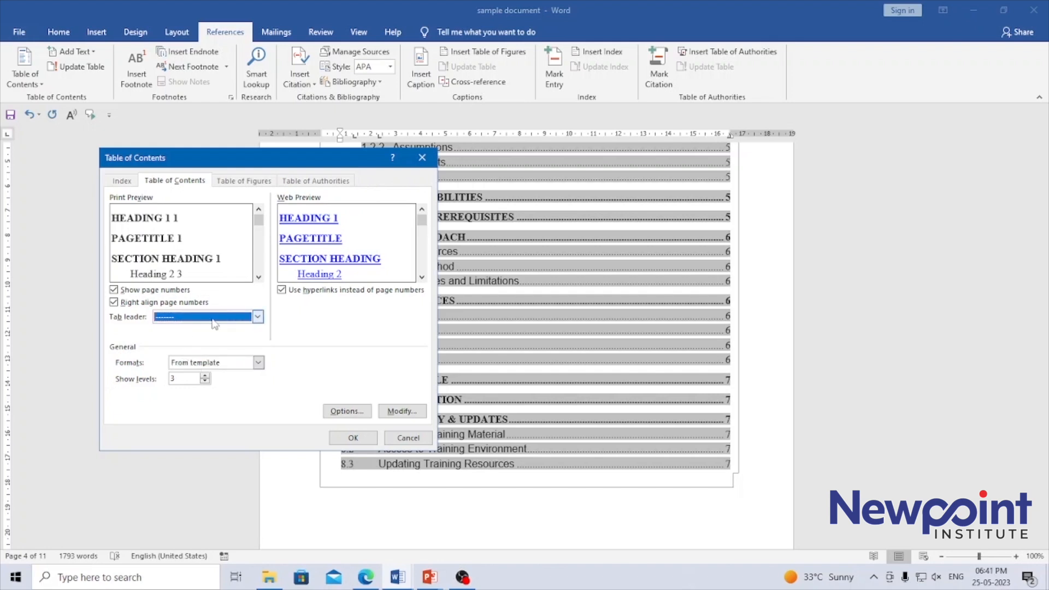
left_click(218, 318)
left_click(188, 359)
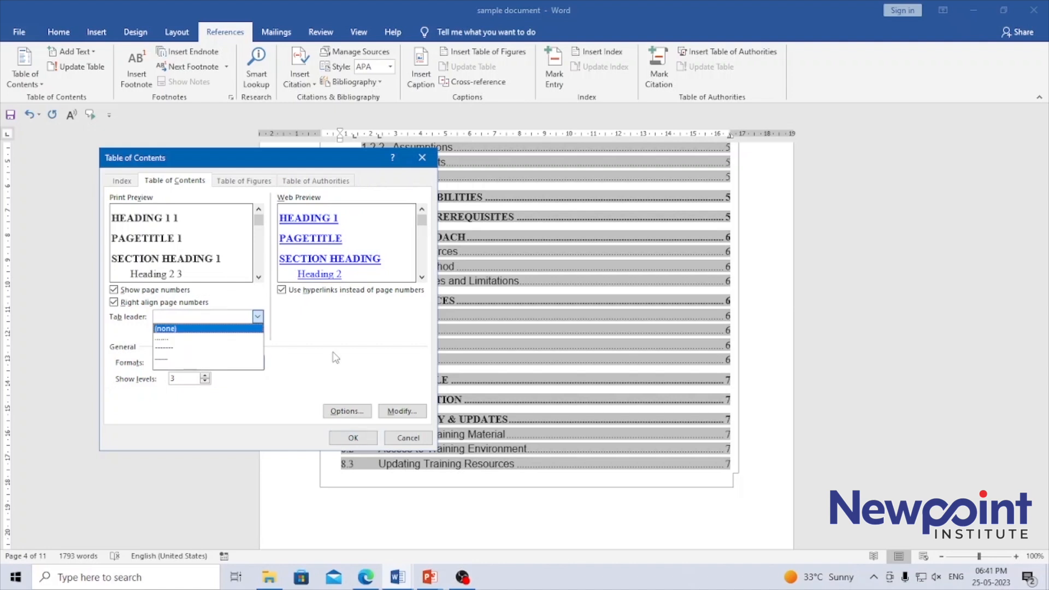
left_click(197, 338)
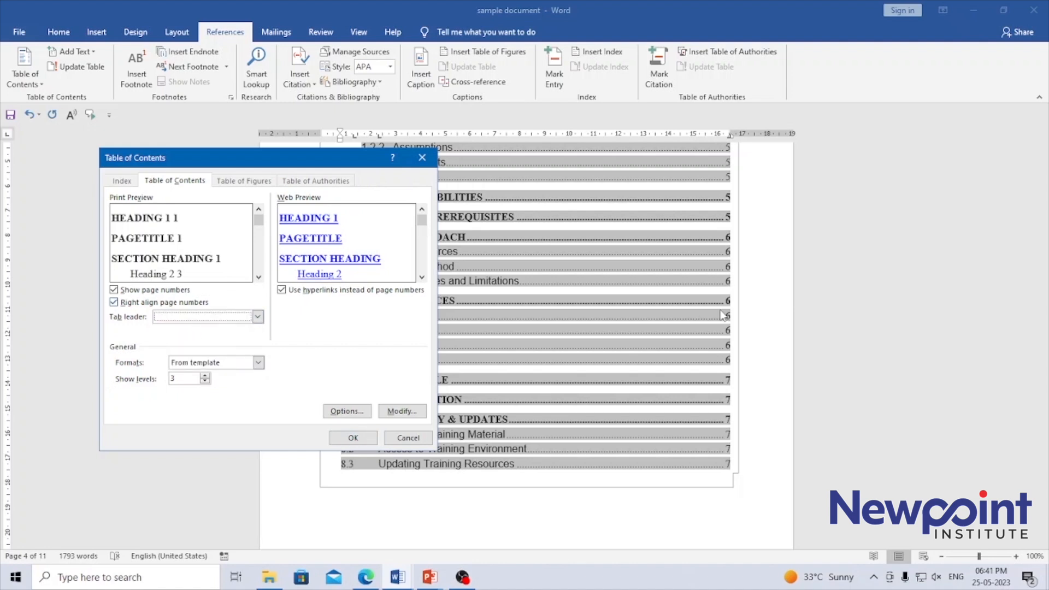
left_click(353, 437)
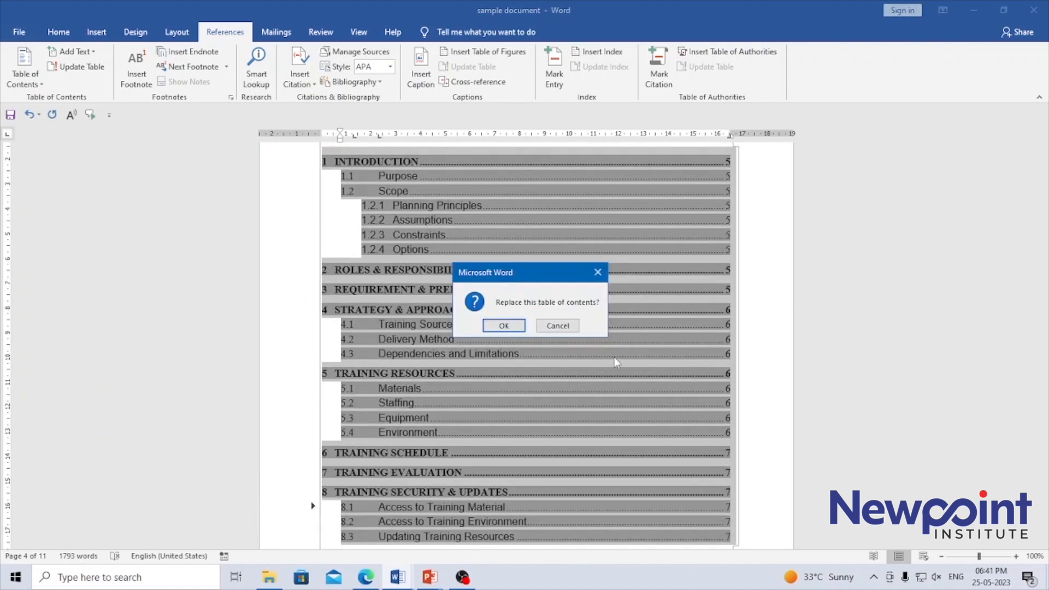
left_click(503, 326)
left_click(611, 342)
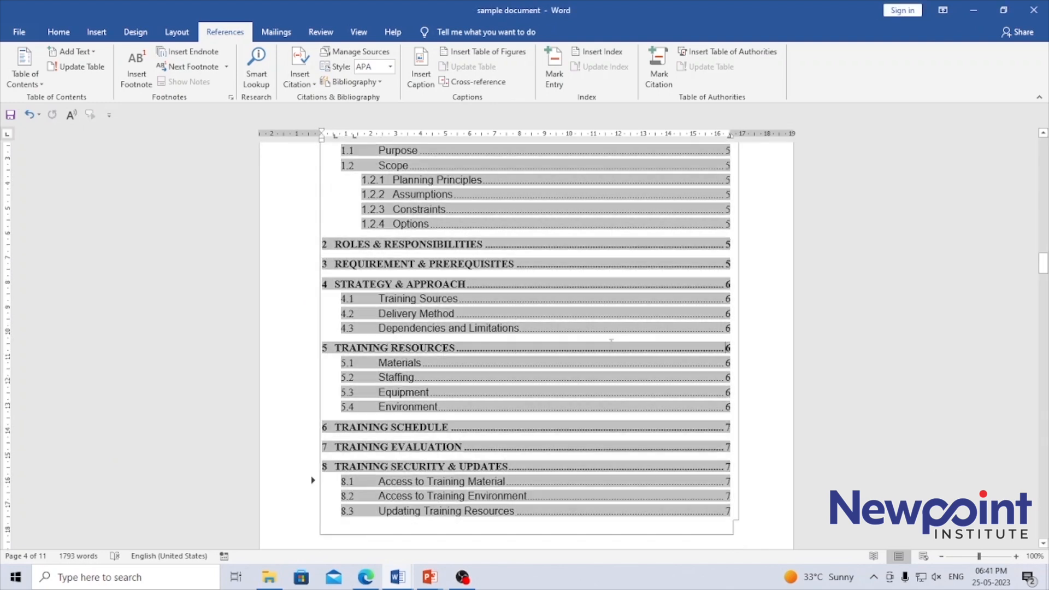
- Reopen the custom table of contents settings and preview the Distinctive and Fancy formats
left_click_drag(1043, 263, 1043, 256)
left_click(567, 298)
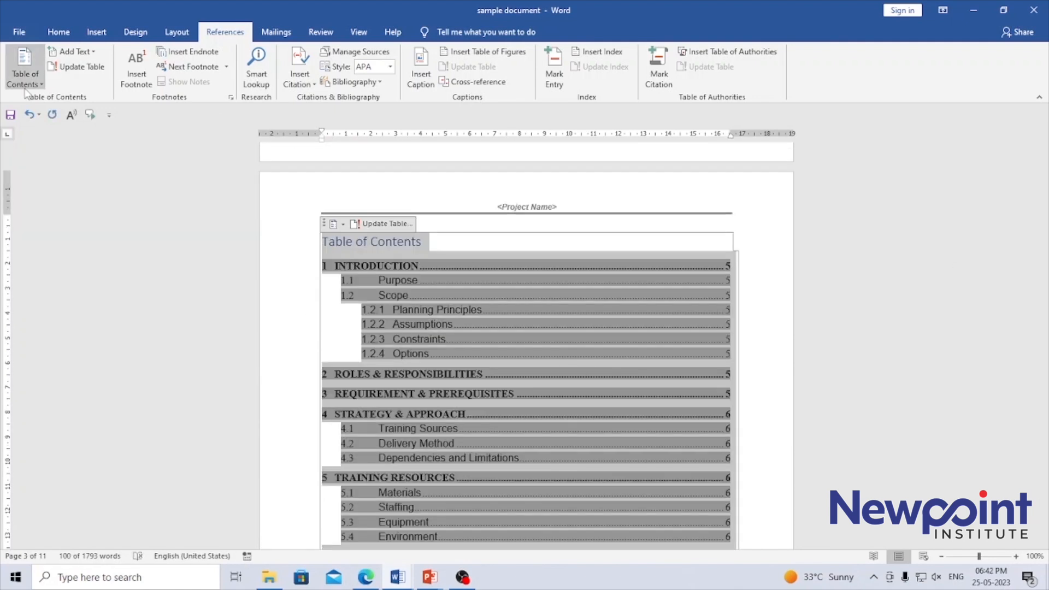
left_click(25, 70)
left_click(75, 382)
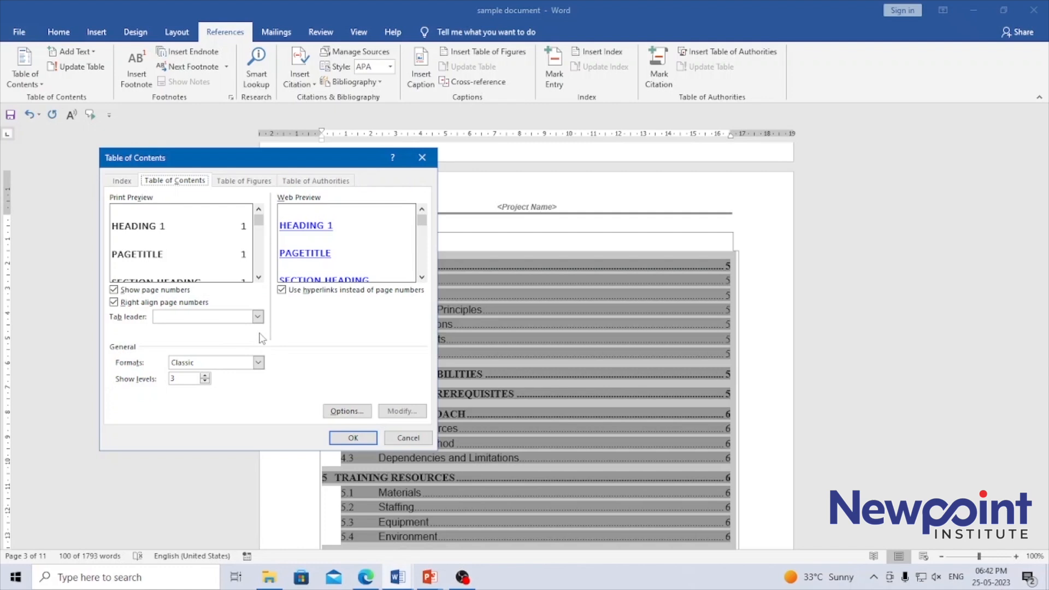
left_click(257, 316)
left_click(257, 316)
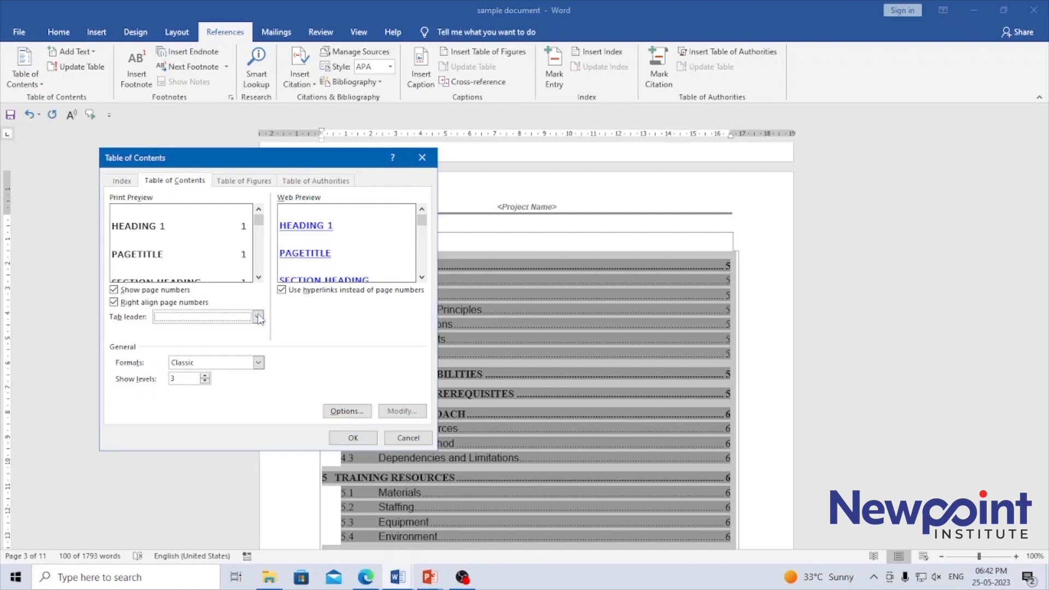
left_click(261, 364)
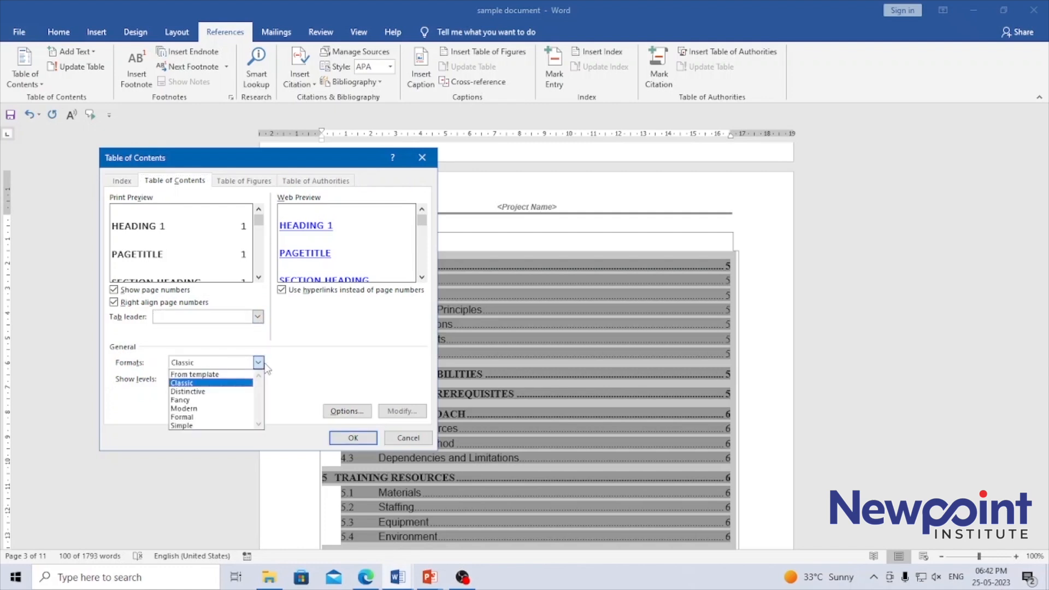
left_click(213, 391)
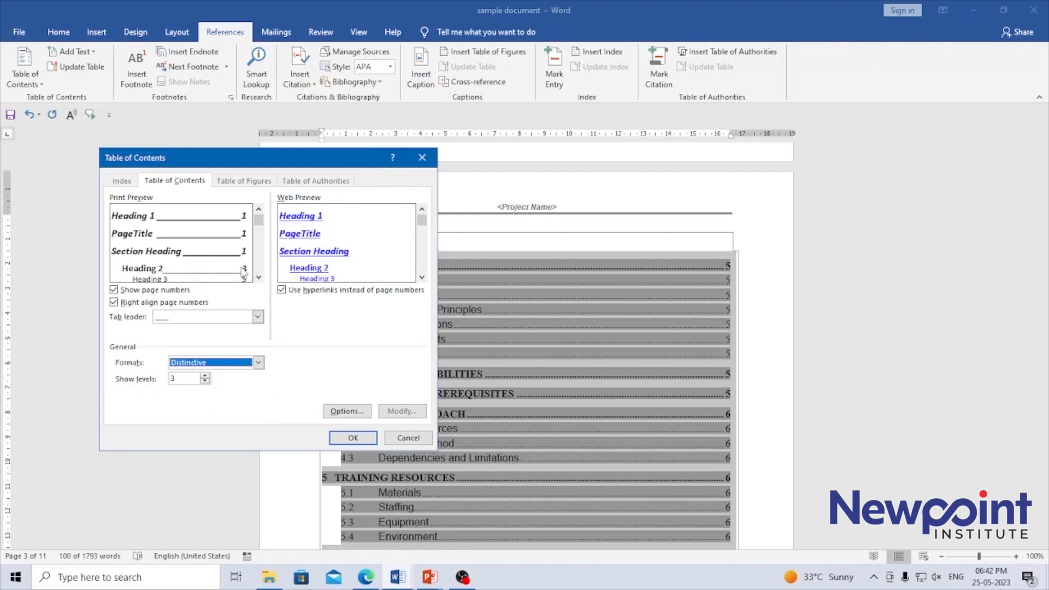
left_click(258, 362)
left_click(202, 401)
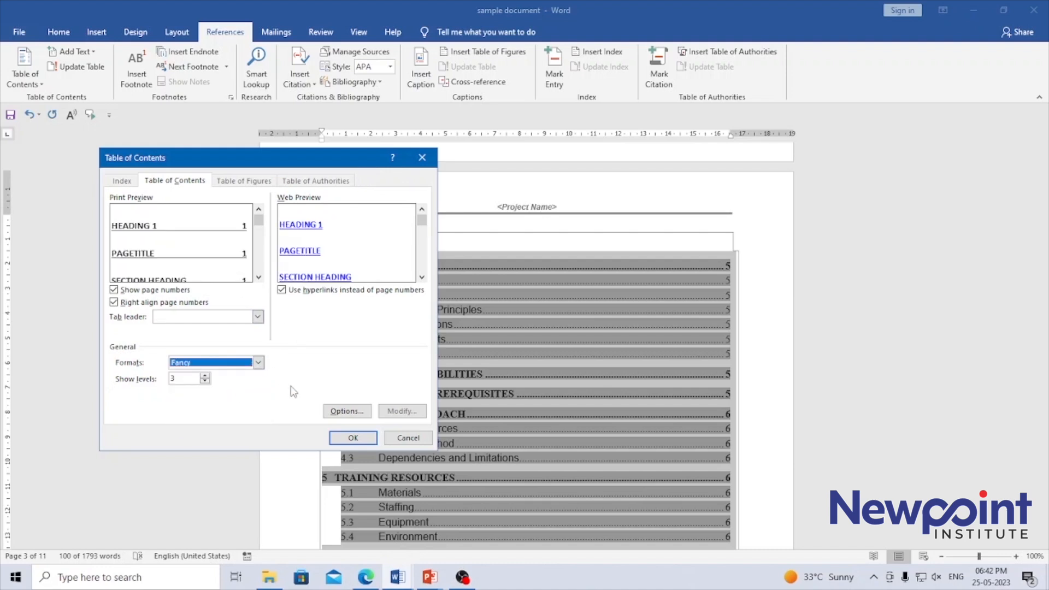
- Try the Modern format on the table of contents, replacing the existing table
left_click(258, 362)
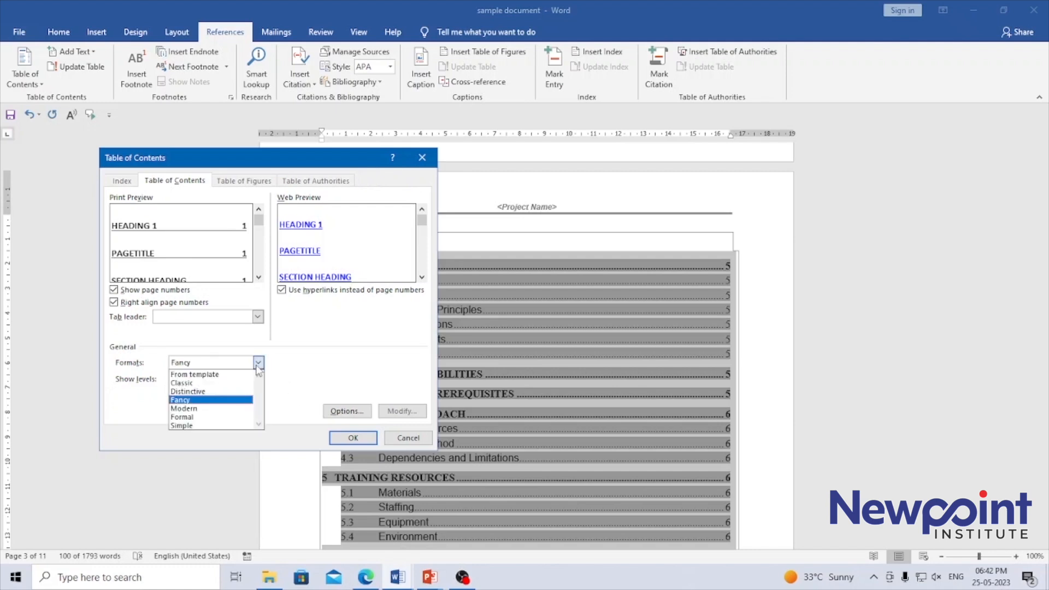
left_click(201, 410)
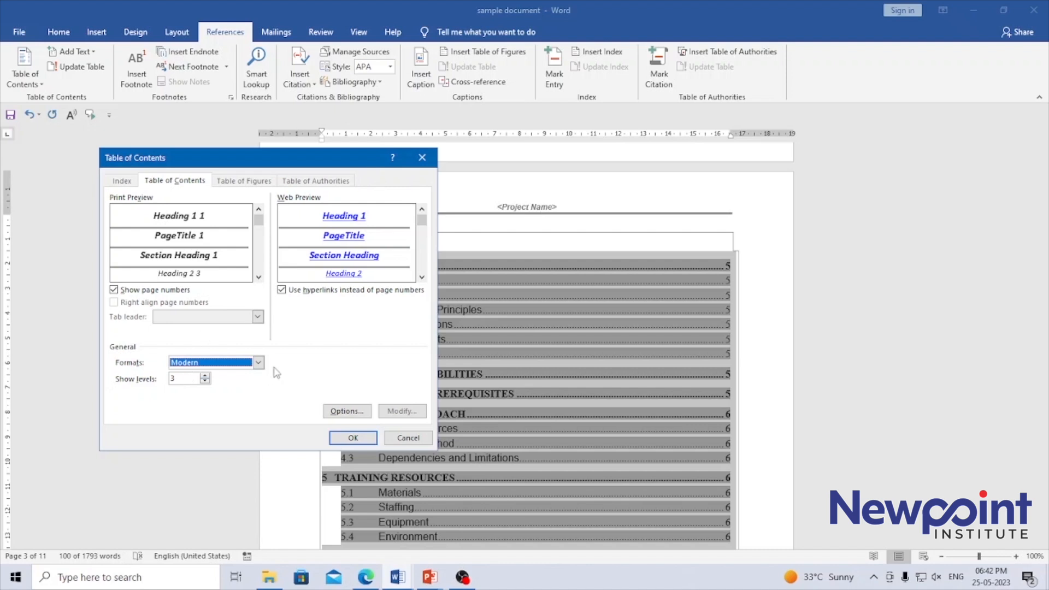
left_click(352, 439)
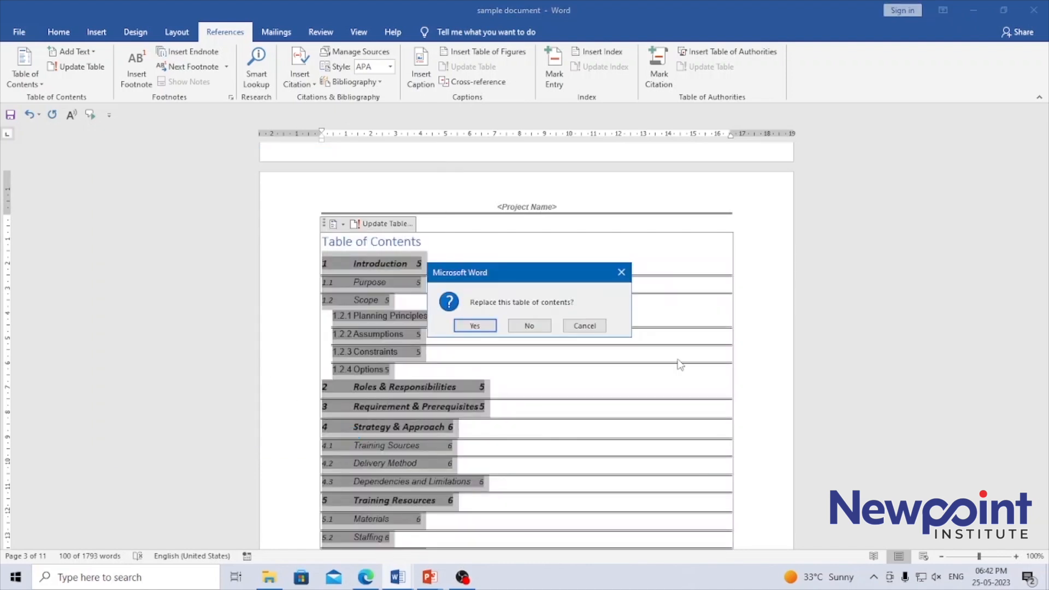
key("Return")
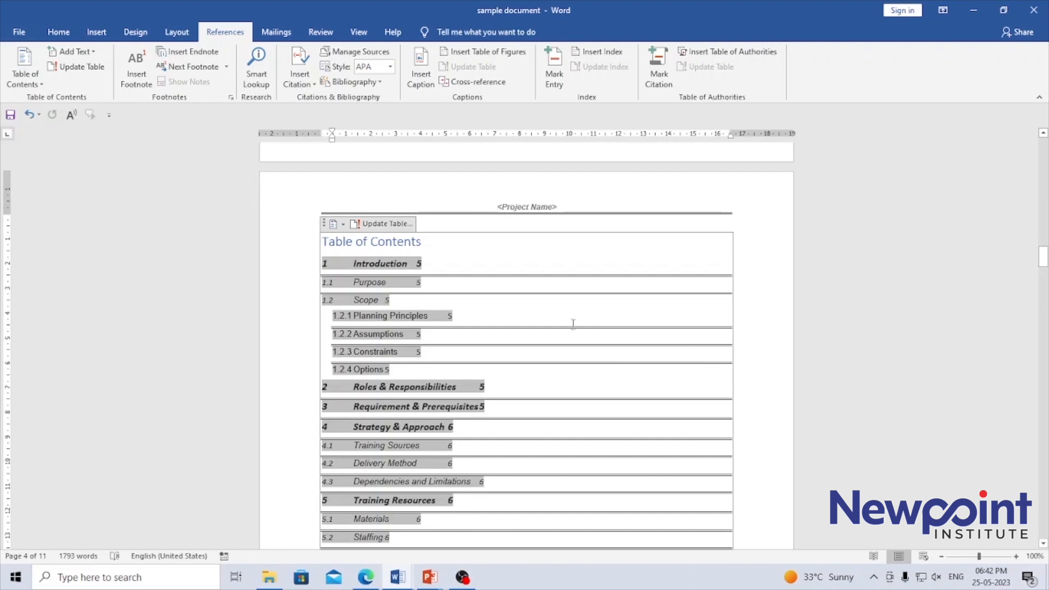
- Examine the styles and TOC levels available for building the custom table of contents, and close the settings without applying changes
left_click(40, 85)
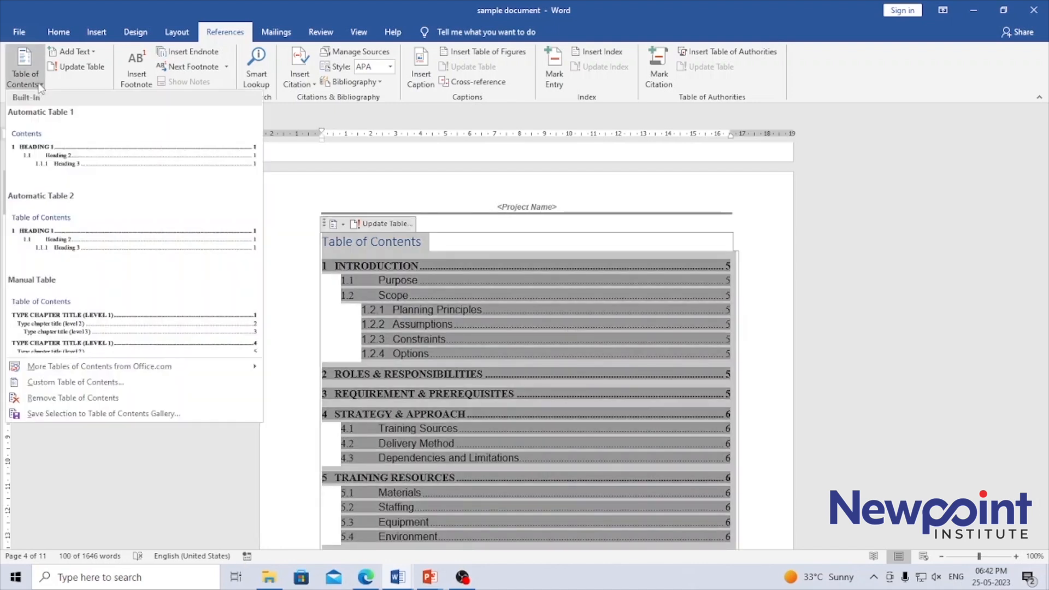
left_click(76, 382)
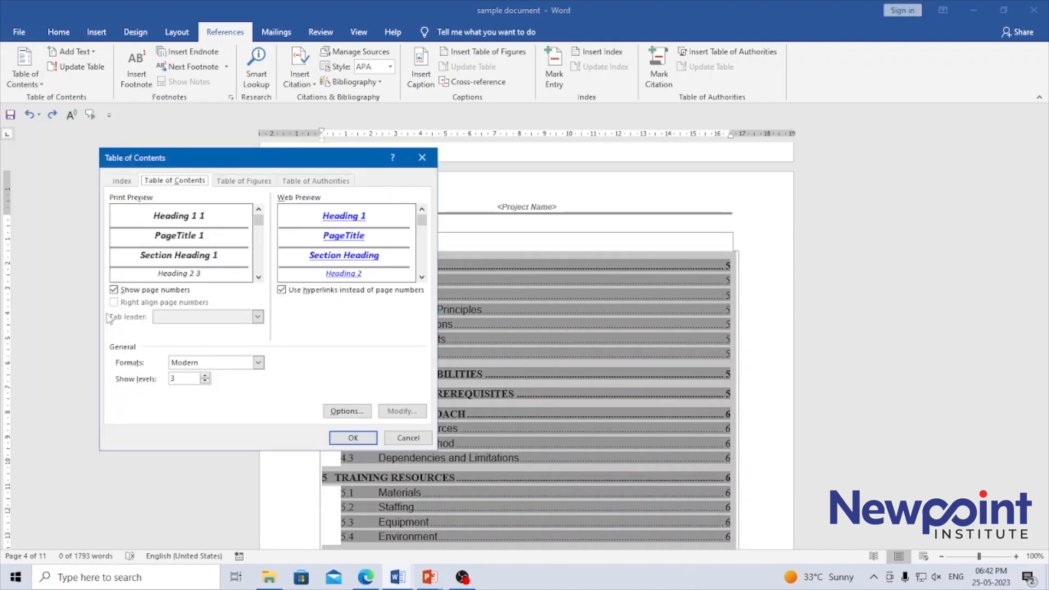
left_click(346, 412)
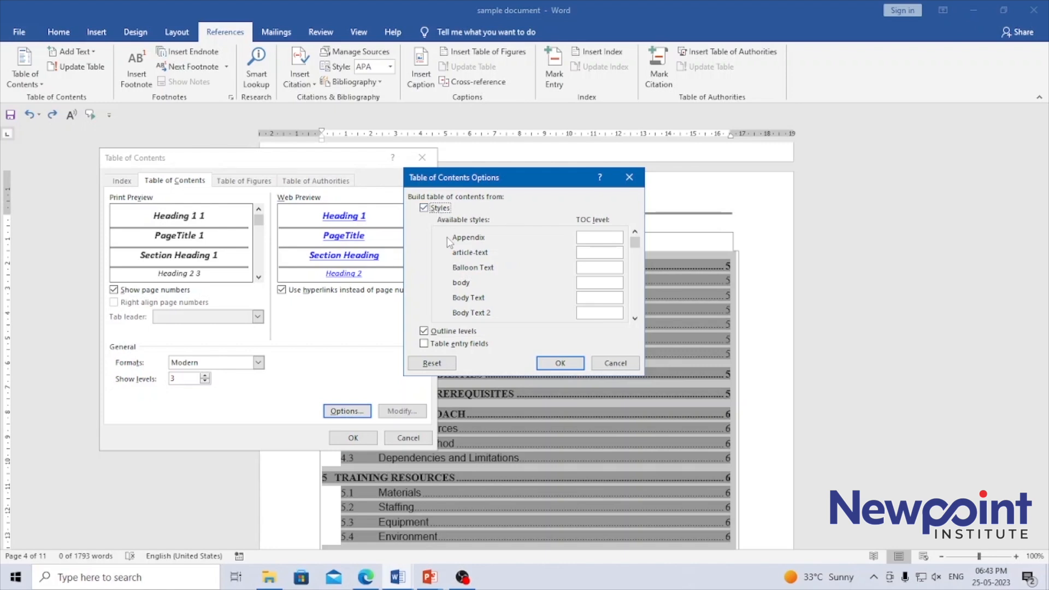
left_click(592, 238)
left_click_drag(635, 245, 634, 310)
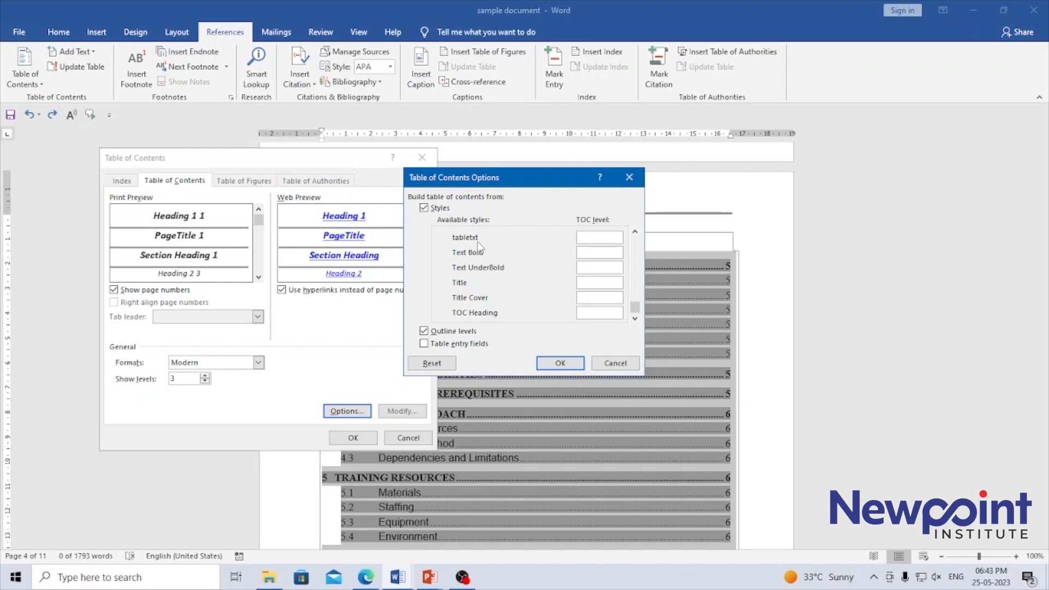
left_click(634, 232)
left_click(635, 232)
left_click(635, 232)
left_click(635, 232)
left_click(634, 231)
left_click(634, 232)
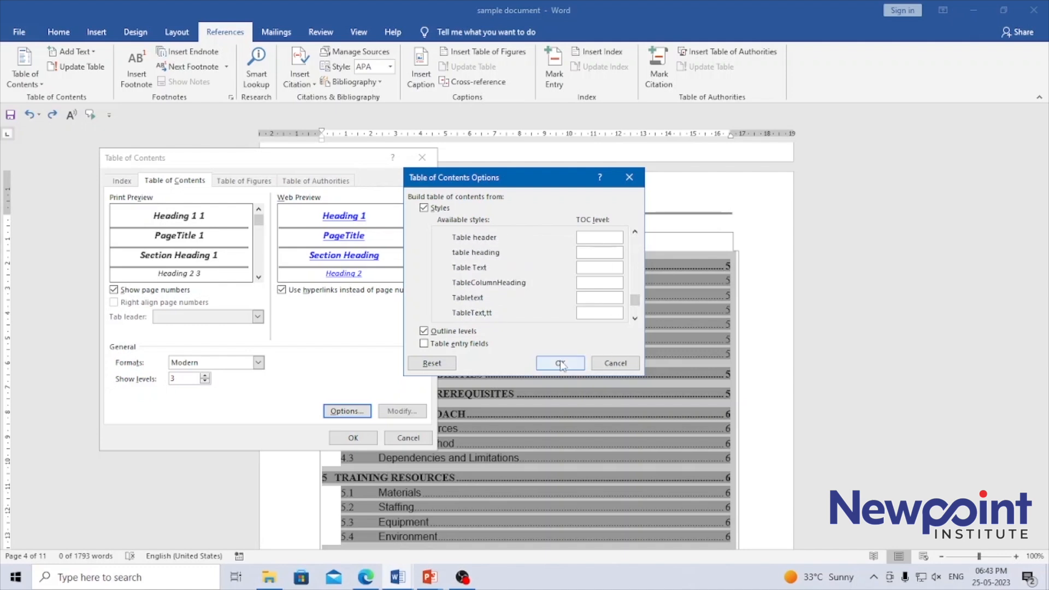
left_click(616, 364)
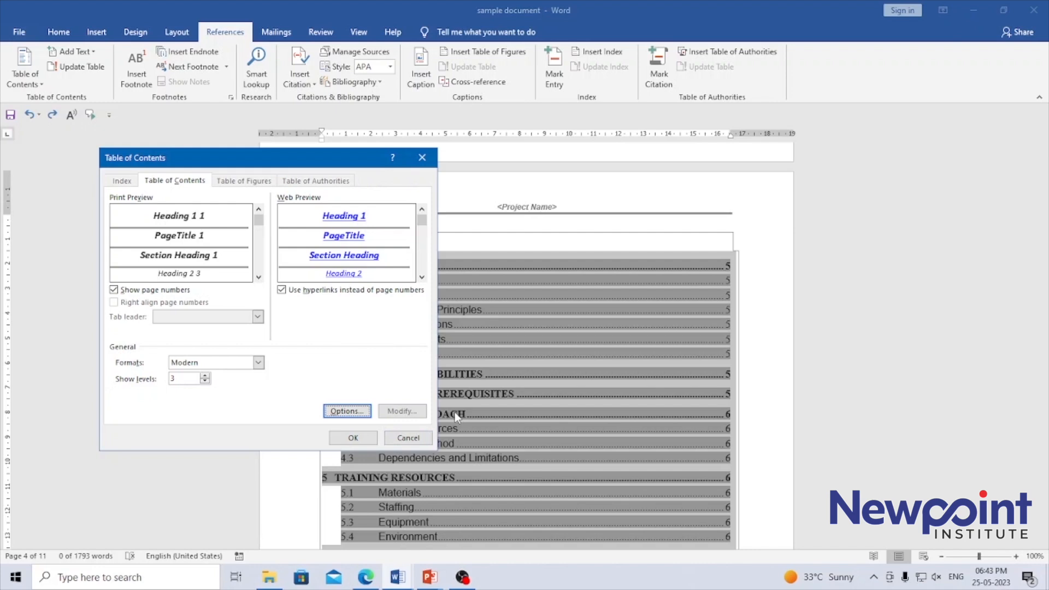
left_click(409, 439)
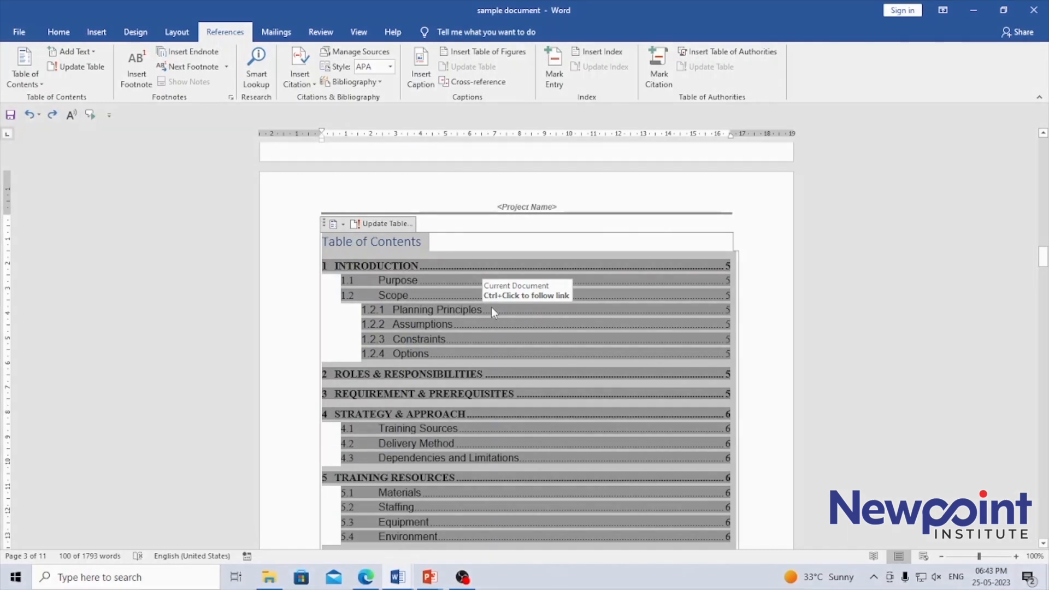
left_click(543, 224)
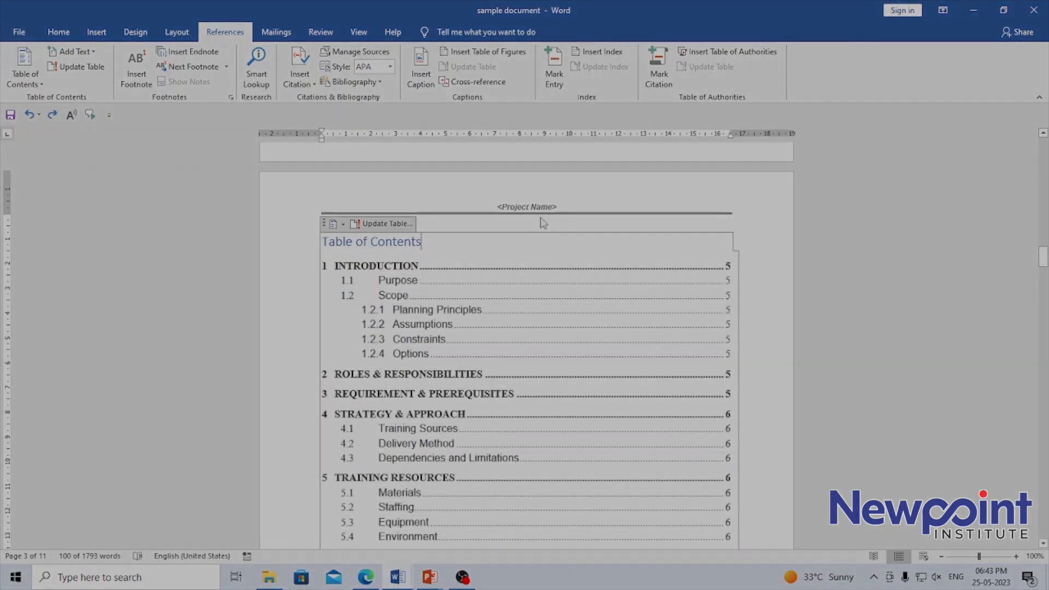